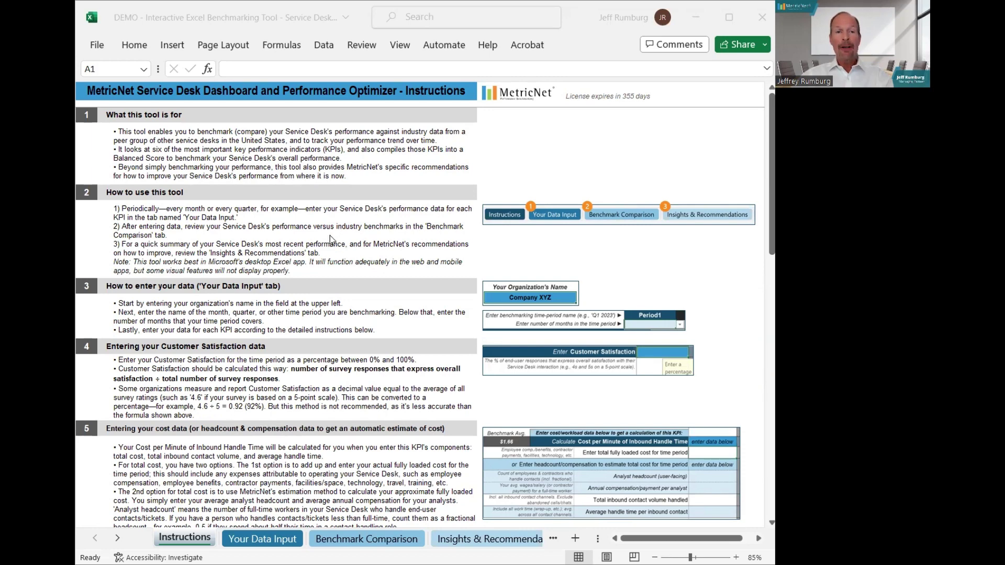
Go to the Your Data Input sheet
scroll(329, 243, "down", 1)
scroll(328, 243, "down", 4)
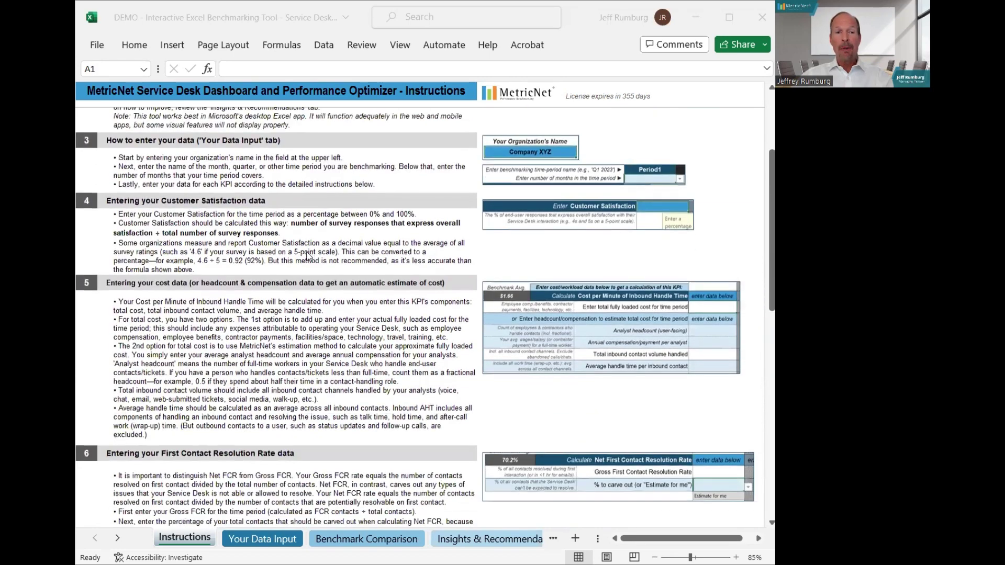
scroll(302, 256, "down", 5)
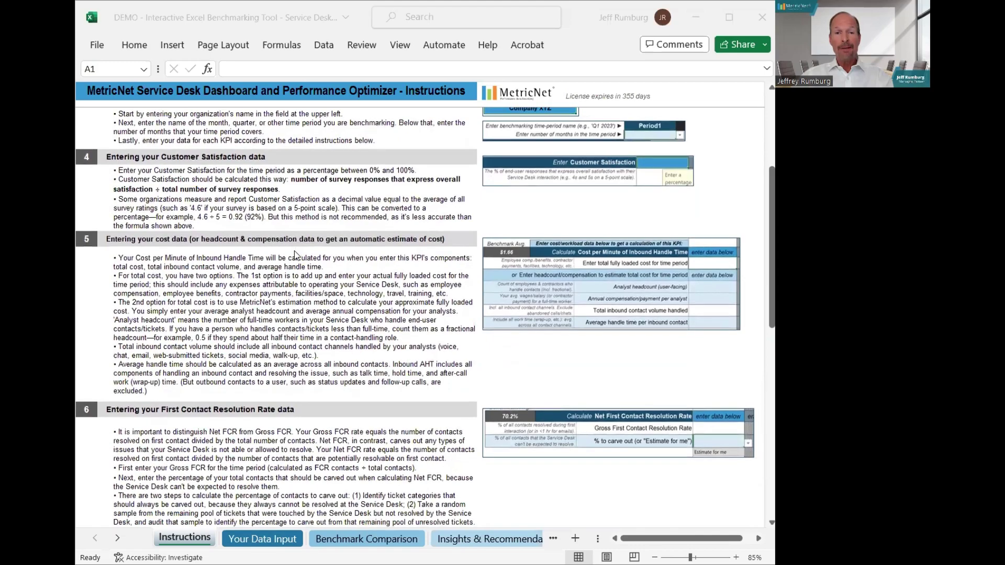
scroll(288, 256, "down", 2)
scroll(279, 254, "down", 7)
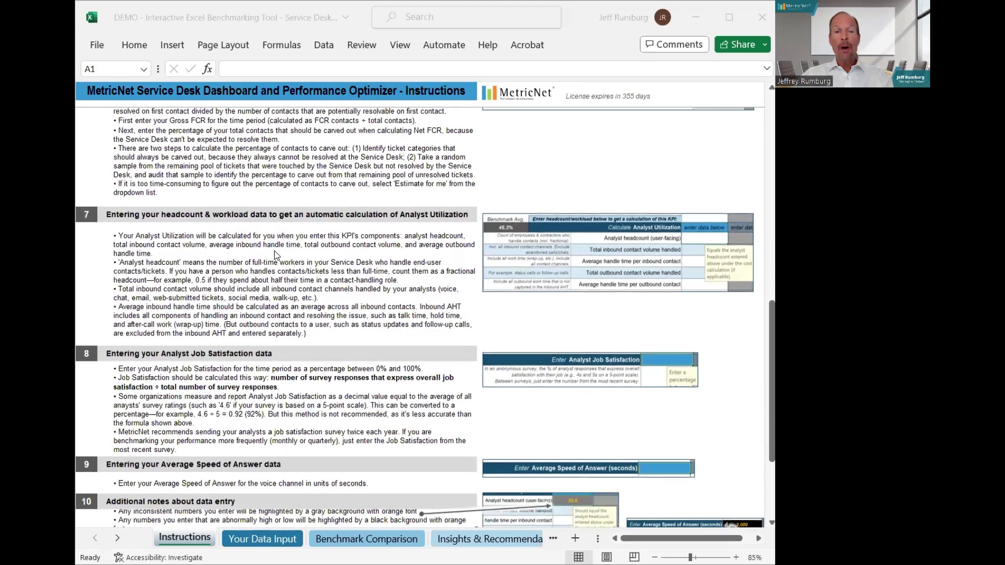
scroll(276, 255, "down", 7)
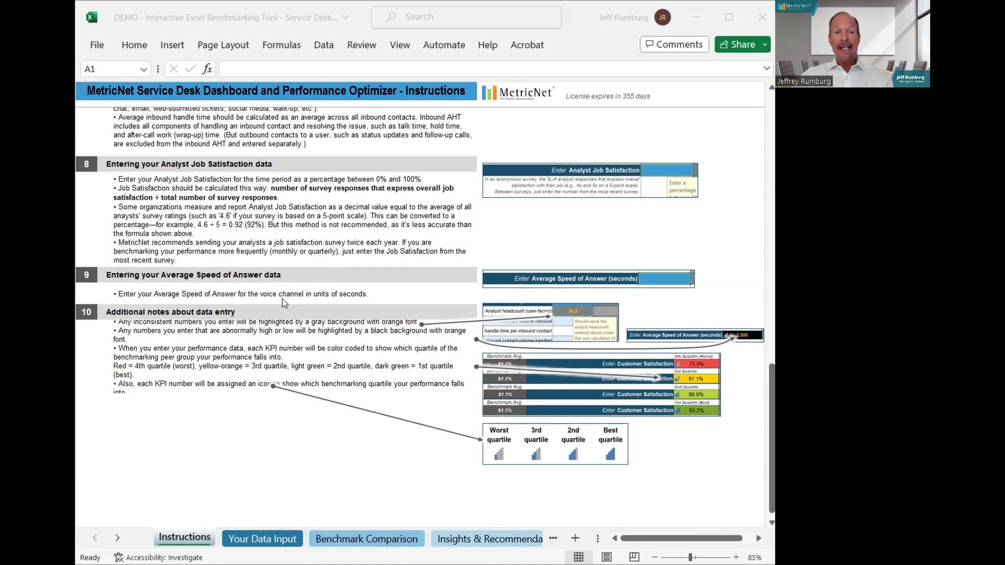
scroll(281, 299, "up", 2)
scroll(283, 302, "up", 4)
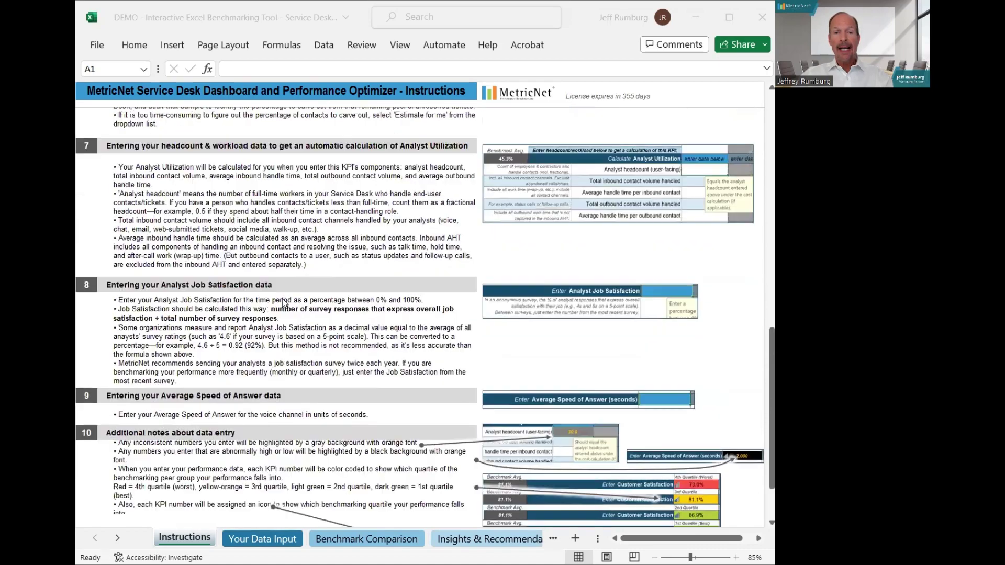
scroll(283, 302, "up", 12)
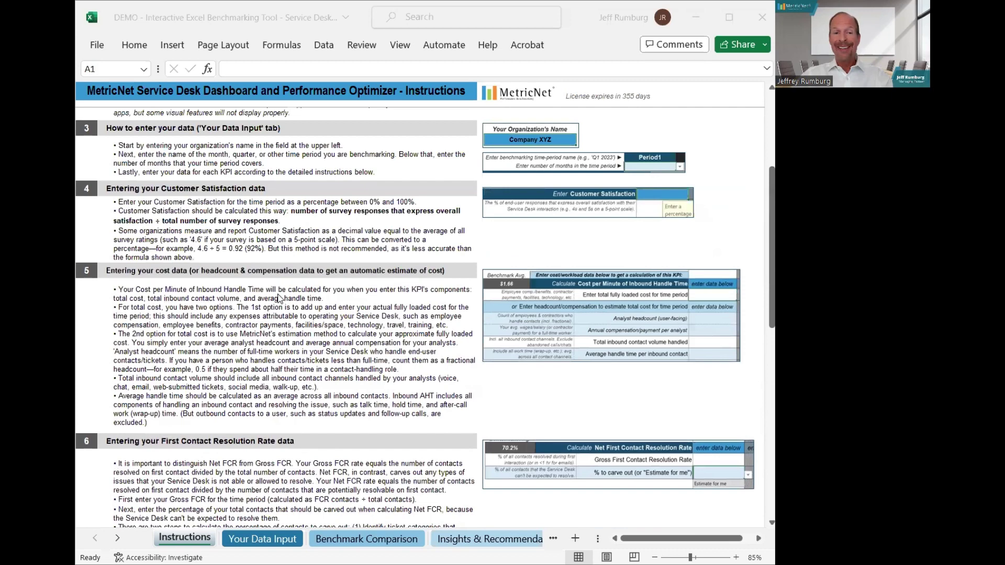
scroll(279, 299, "up", 5)
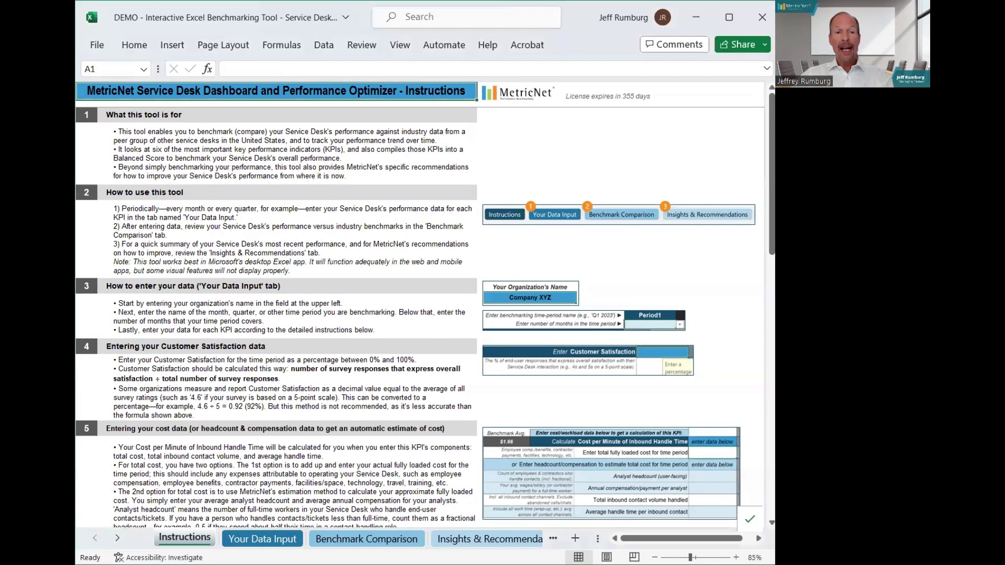
left_click(263, 539)
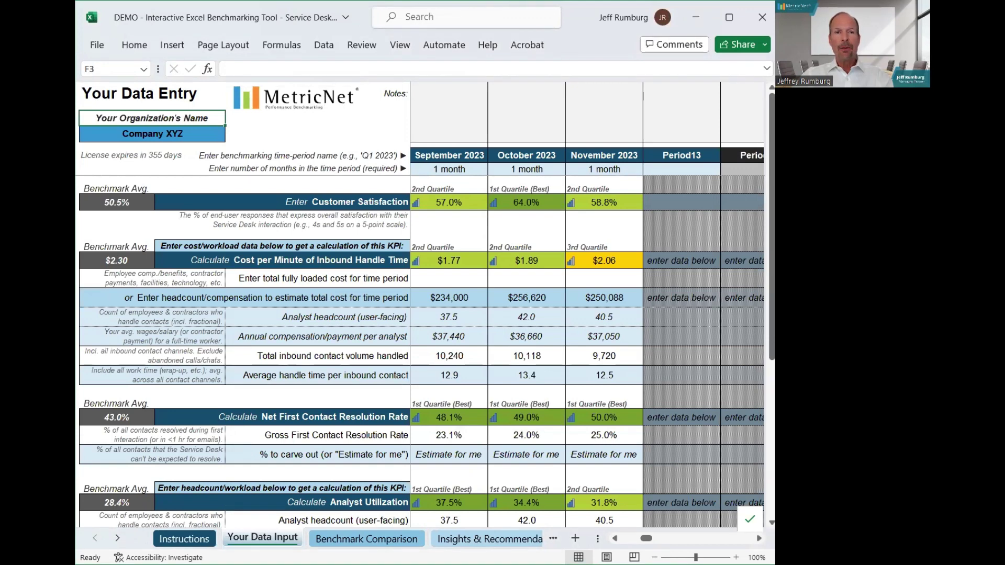
Highlight each KPI row, from Customer Satisfaction and Cost per Minute down to Average Speed of Answer
left_click(354, 202)
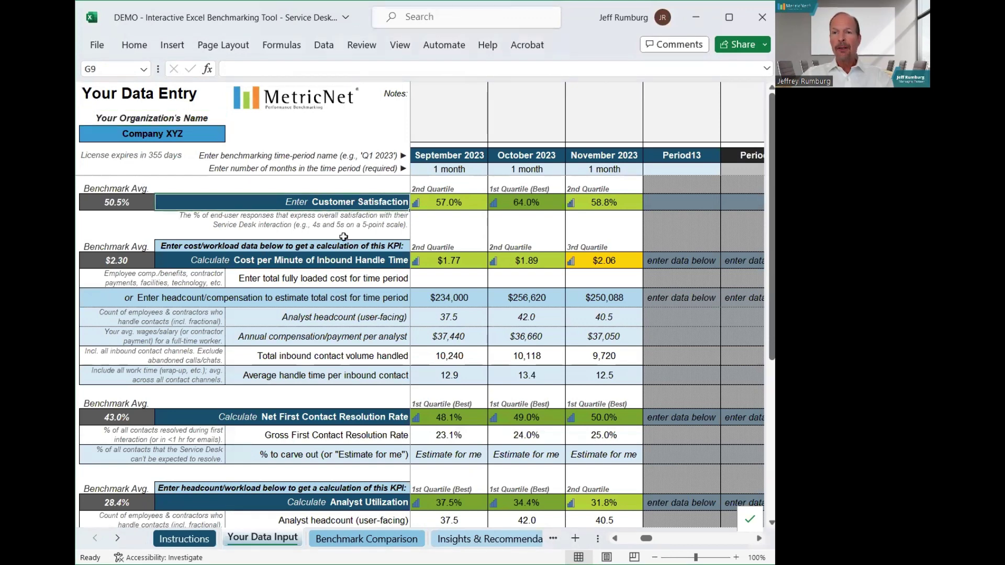
left_click(345, 262)
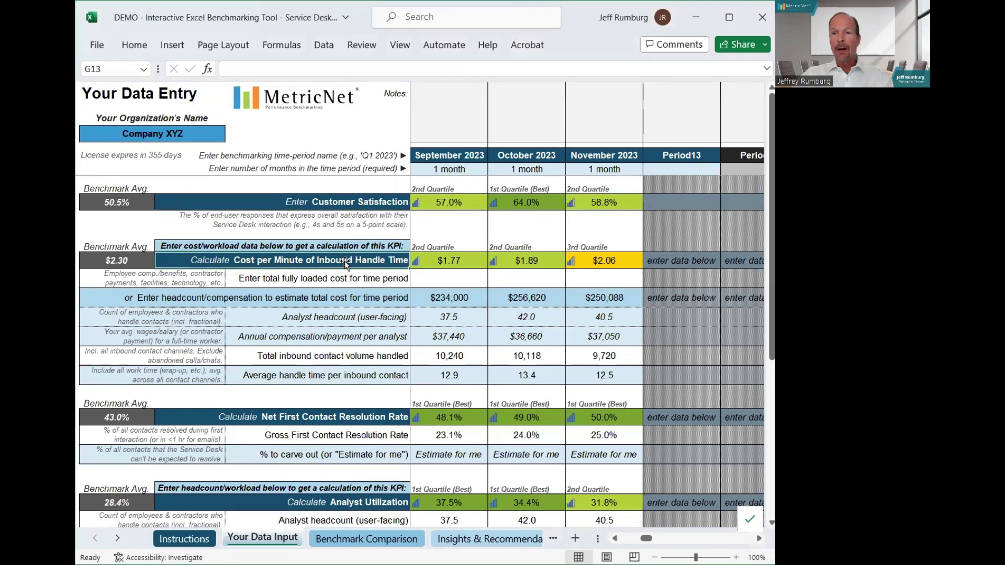
scroll(345, 262, "down", 4)
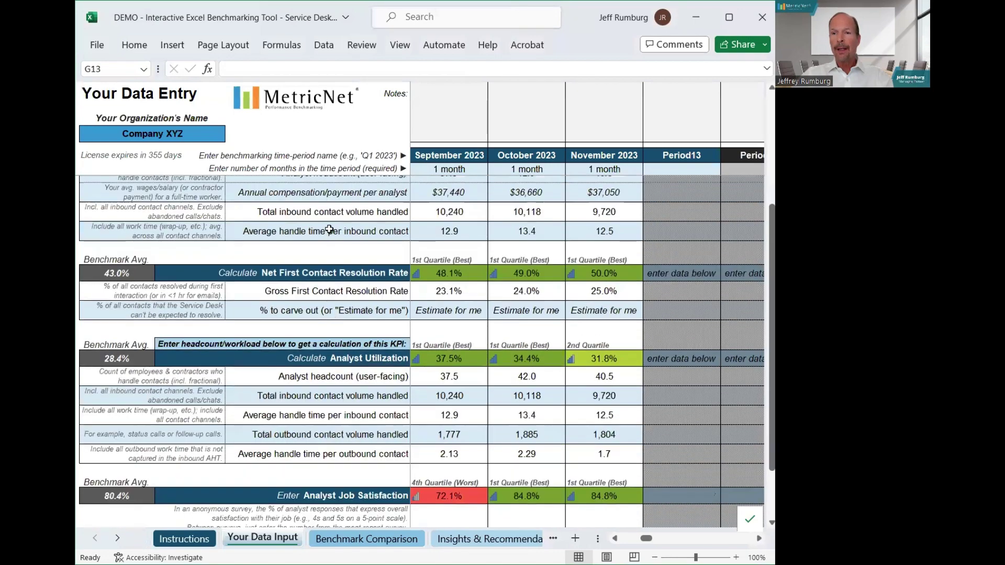
left_click(329, 231)
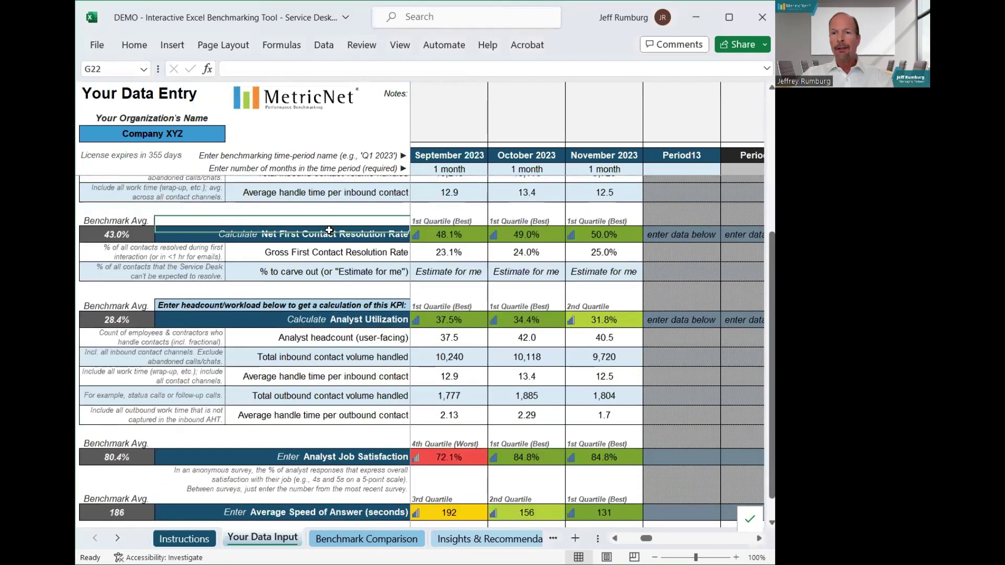
left_click(343, 320)
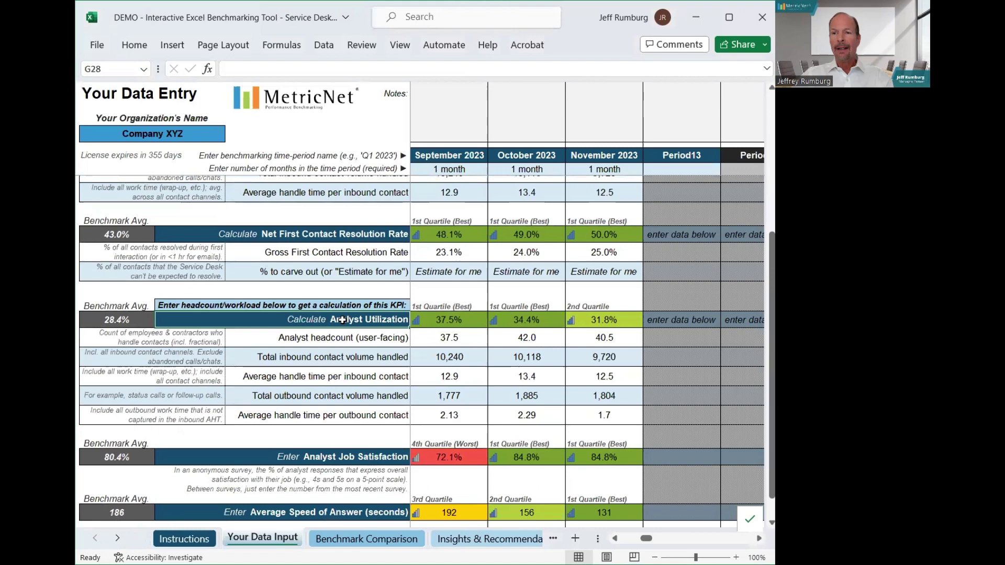
scroll(345, 316, "down", 3)
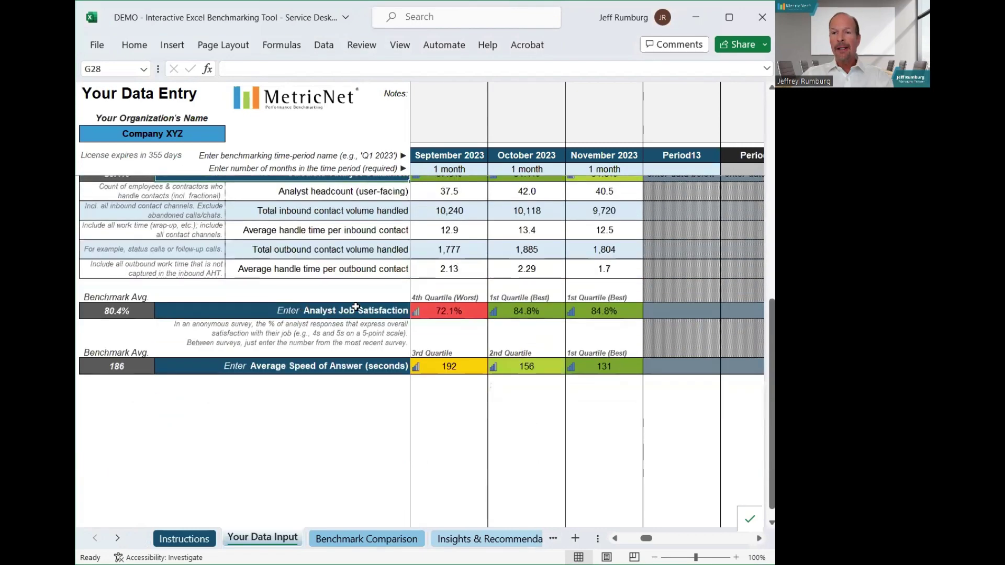
left_click(347, 313)
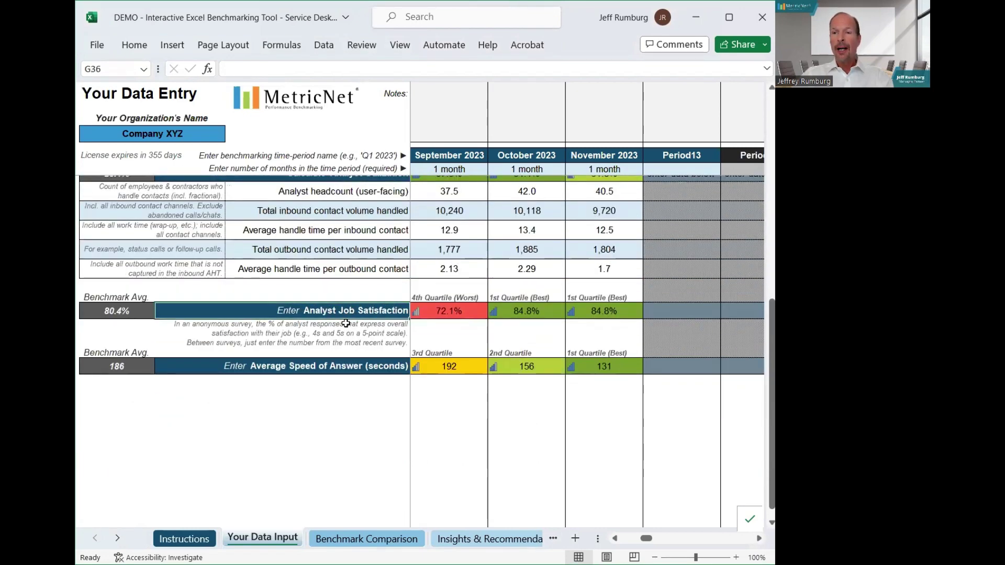
left_click(337, 366)
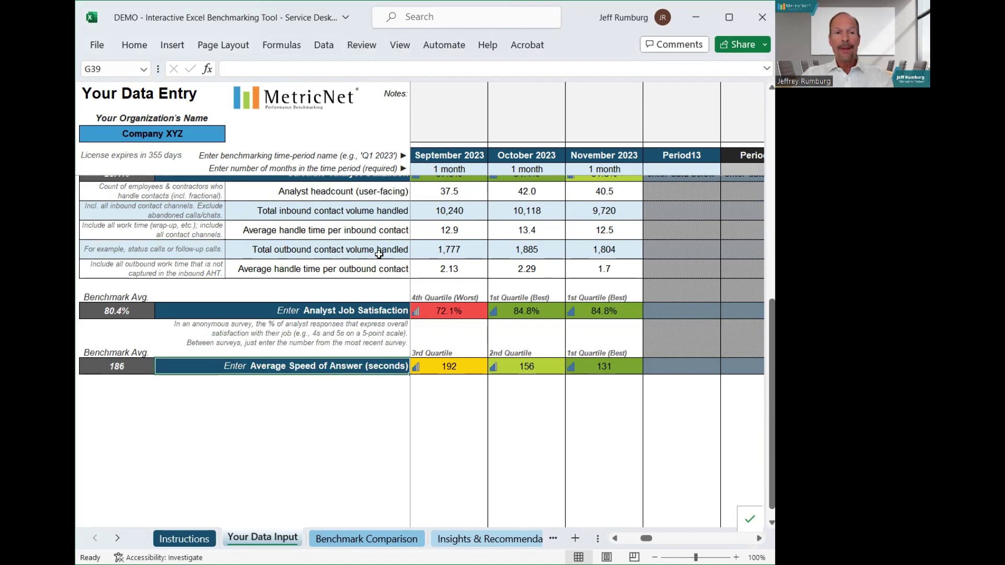
scroll(368, 239, "up", 6)
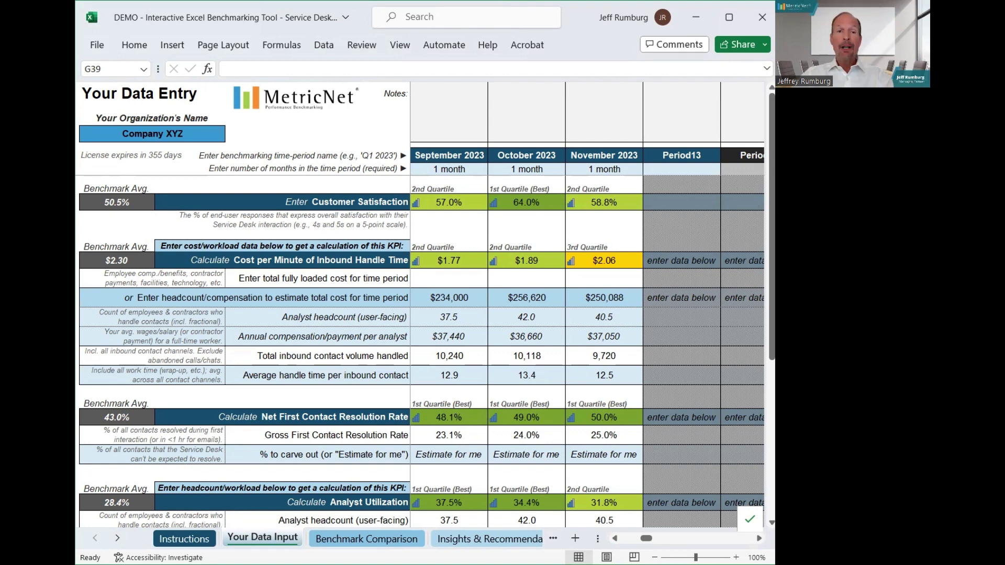
left_click(131, 199)
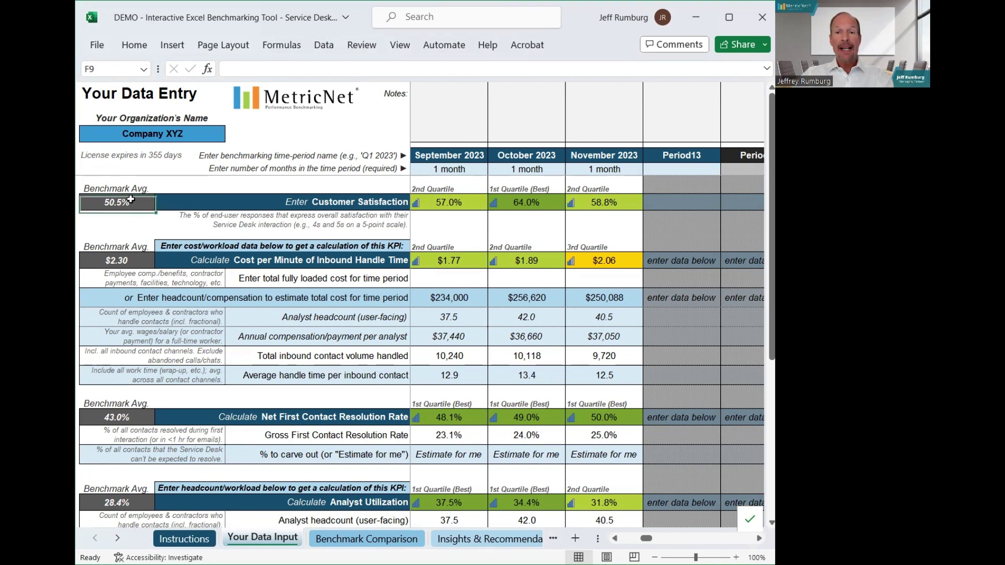
left_click(133, 261)
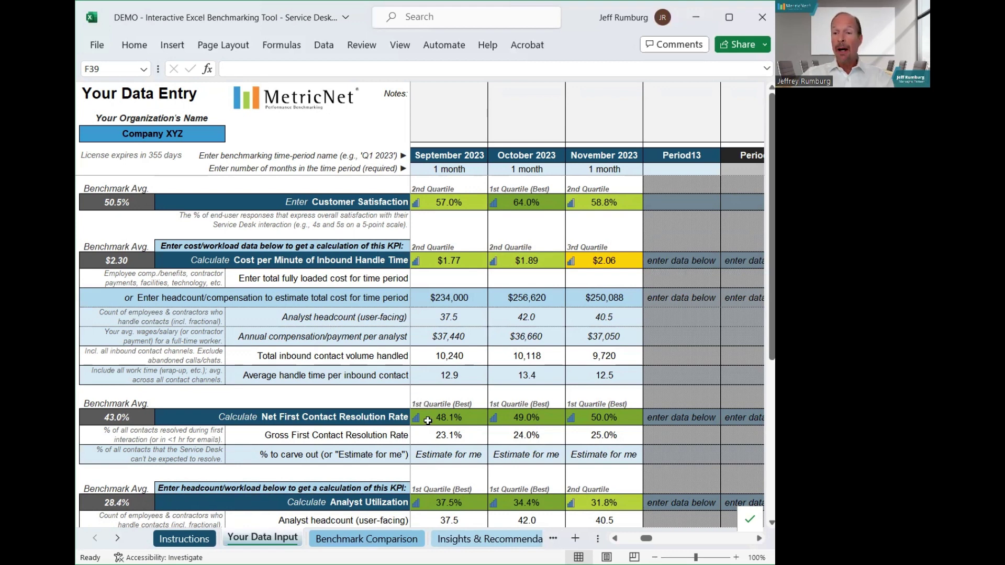
left_click(326, 324)
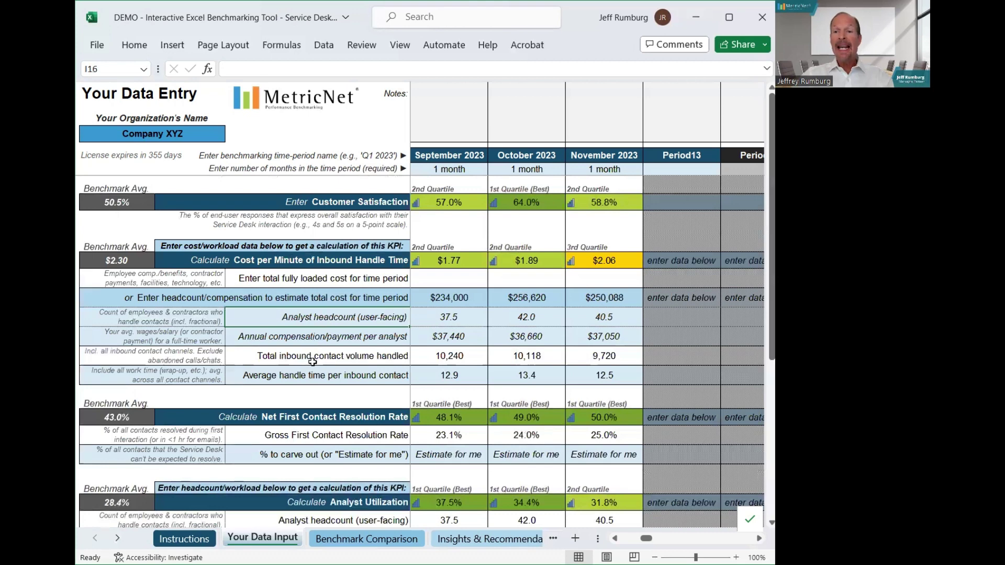
left_click(341, 336)
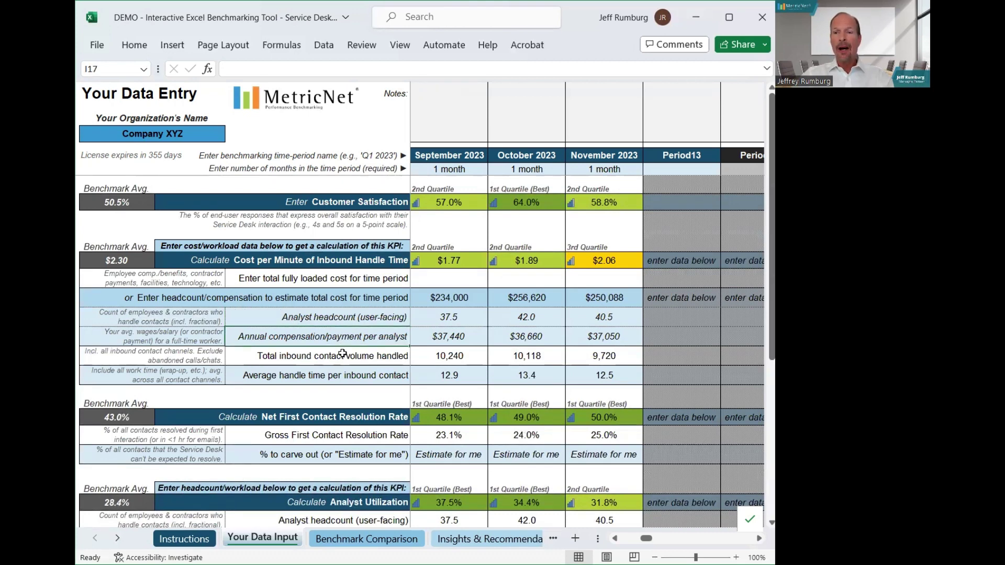
left_click(345, 357)
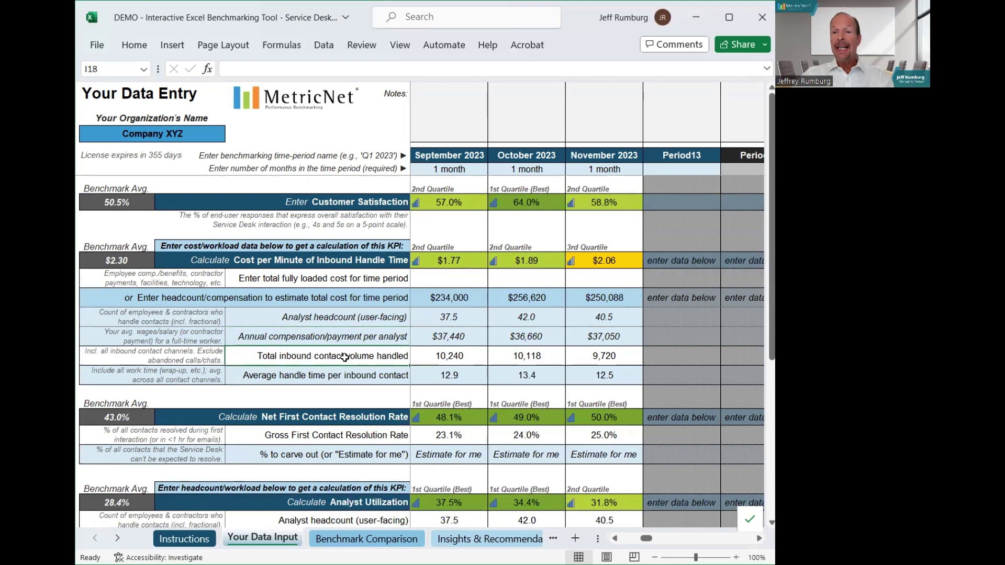
left_click(354, 379)
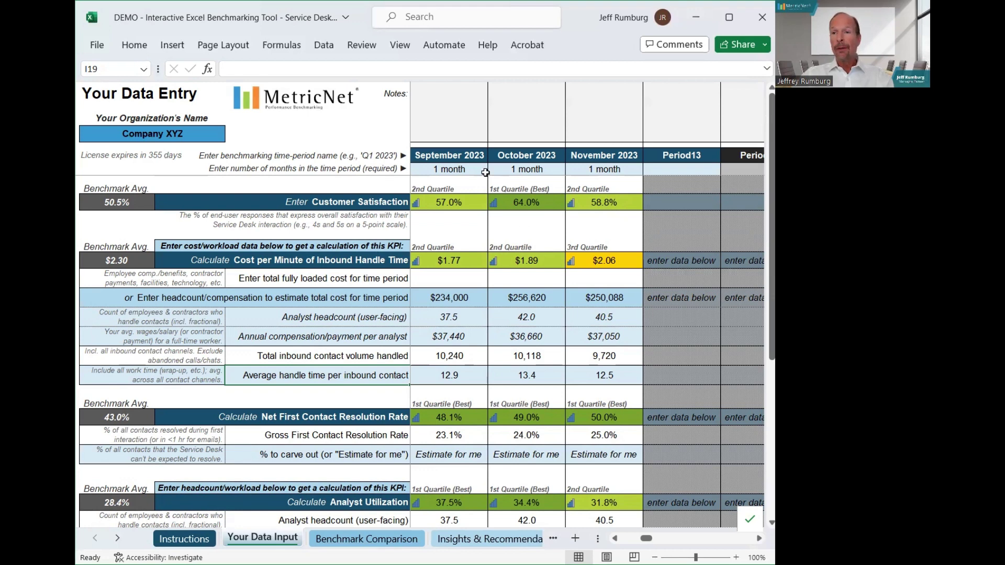
Point out the September–November 2023 headers, then scroll left to the Q4 2022 columns
left_click(465, 158)
left_click(538, 160)
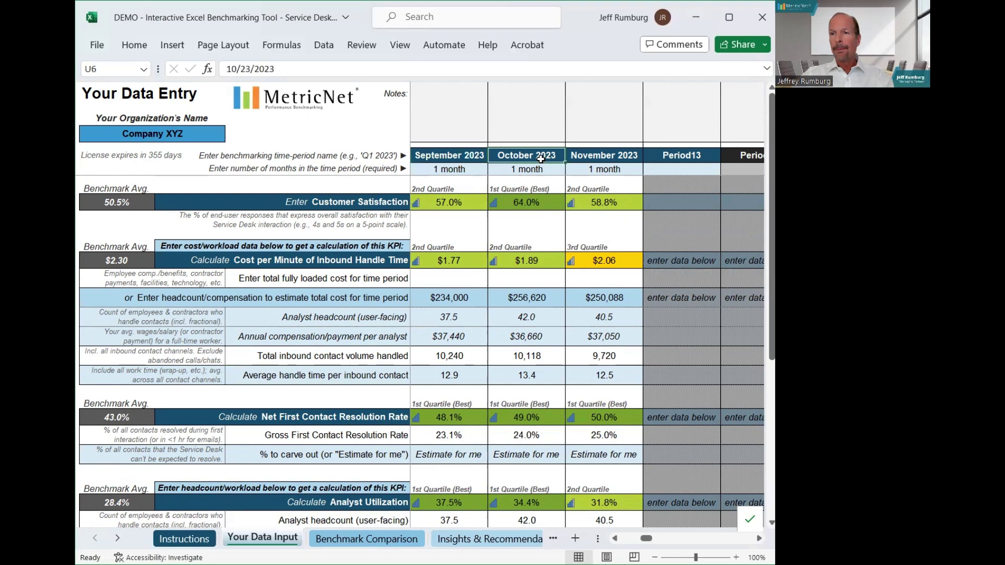
left_click(583, 155)
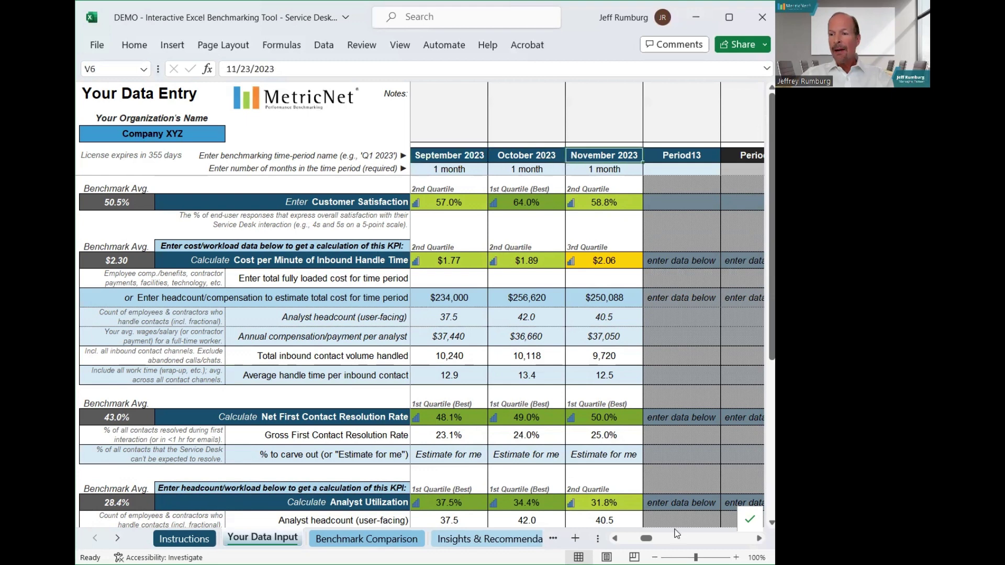
left_click_drag(649, 537, 628, 538)
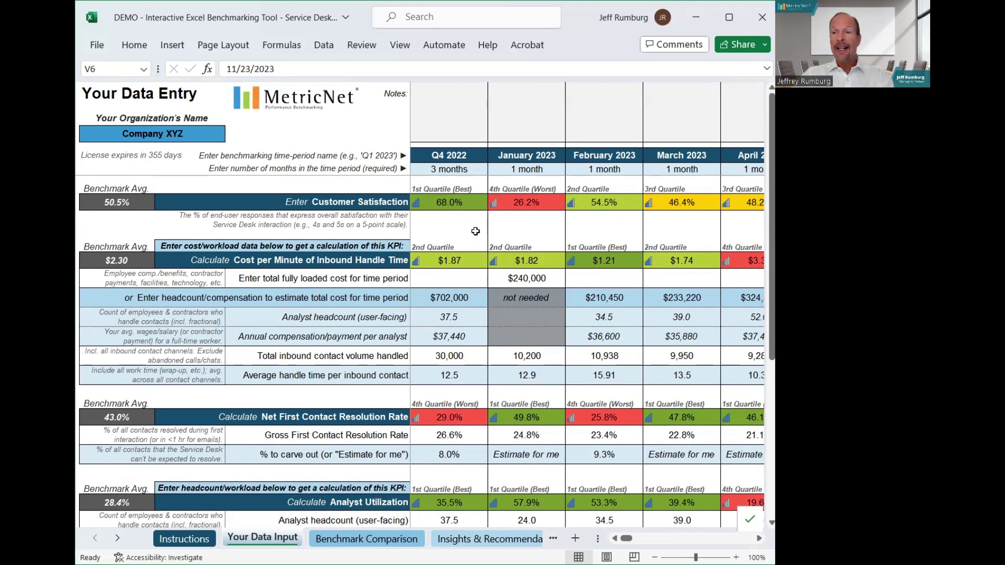
Review Q4 2022's ratings: worst-quartile FCR and job satisfaction, best utilization, 2nd-quartile speed of answer
left_click(442, 186)
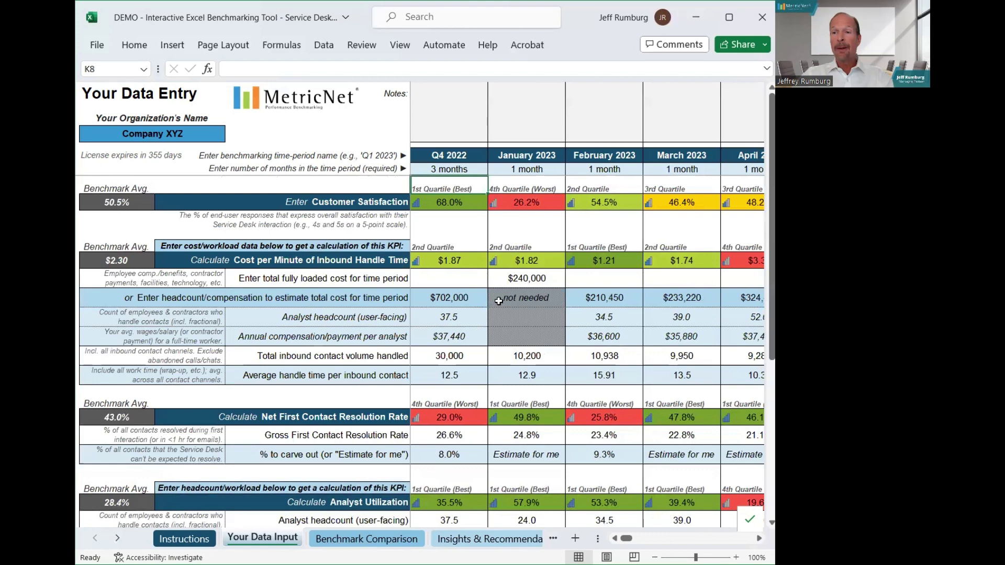
left_click(442, 233)
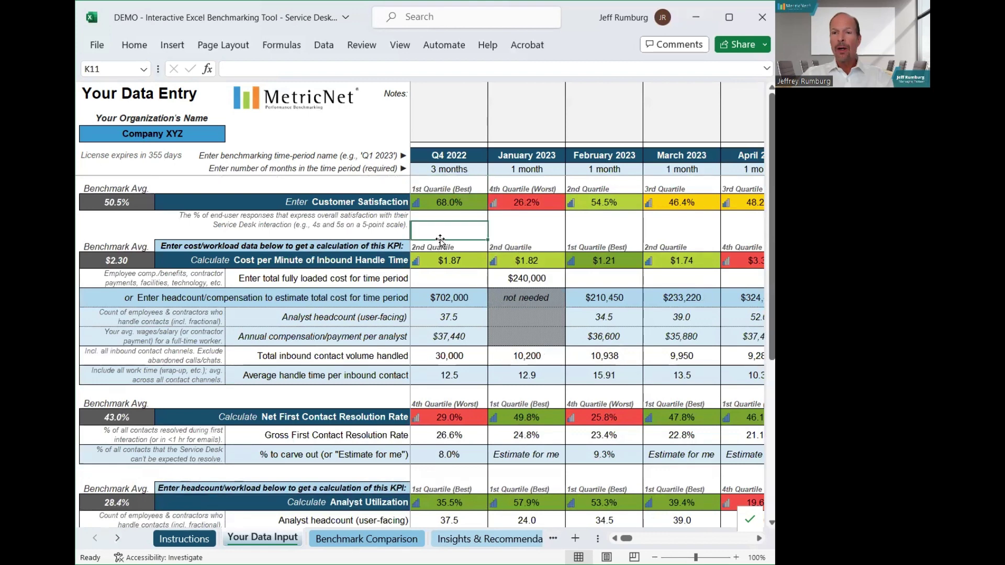
scroll(468, 302, "down", 2)
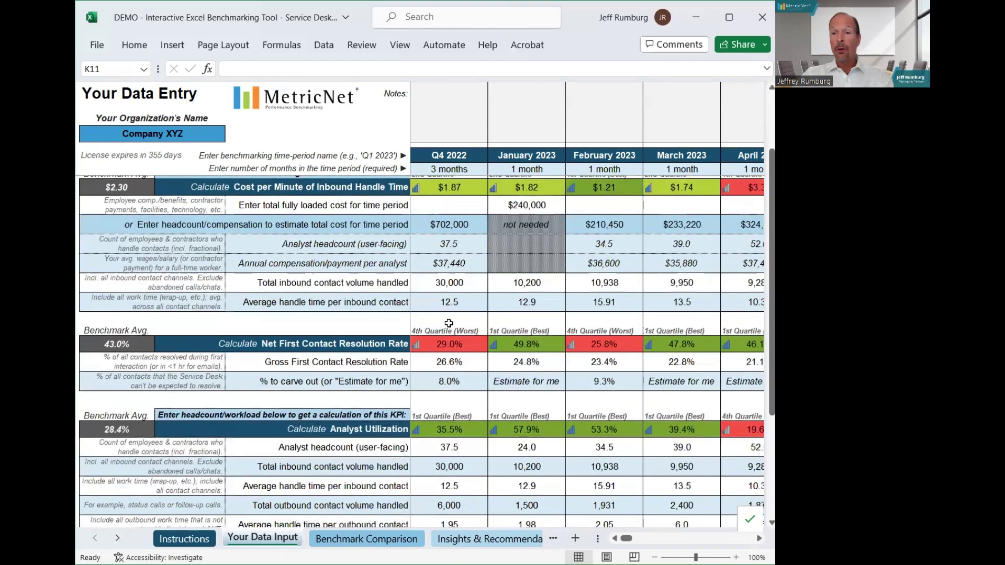
left_click(471, 332)
scroll(495, 355, "down", 1)
scroll(495, 354, "down", 2)
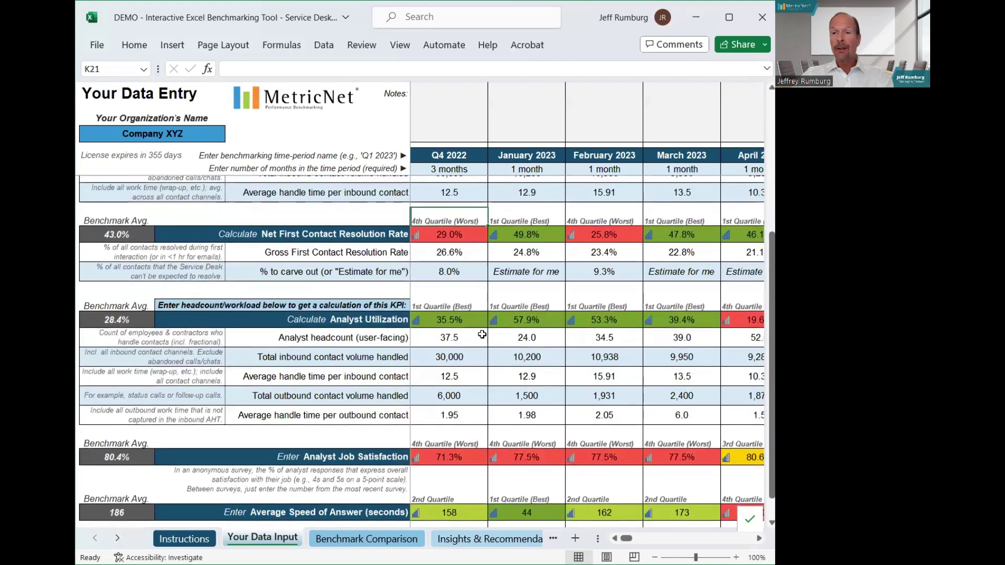
left_click(450, 301)
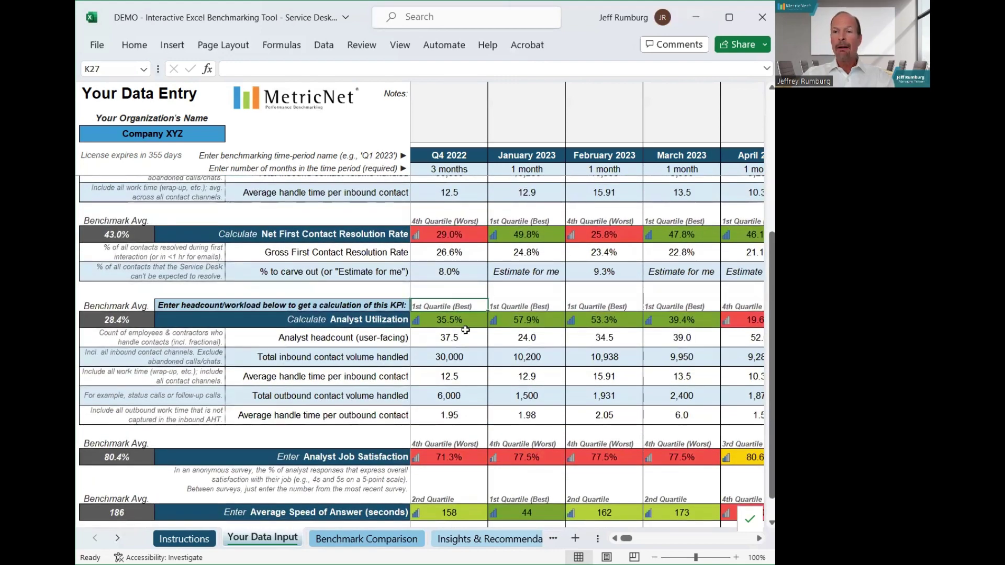
scroll(471, 350, "down", 2)
scroll(471, 351, "down", 1)
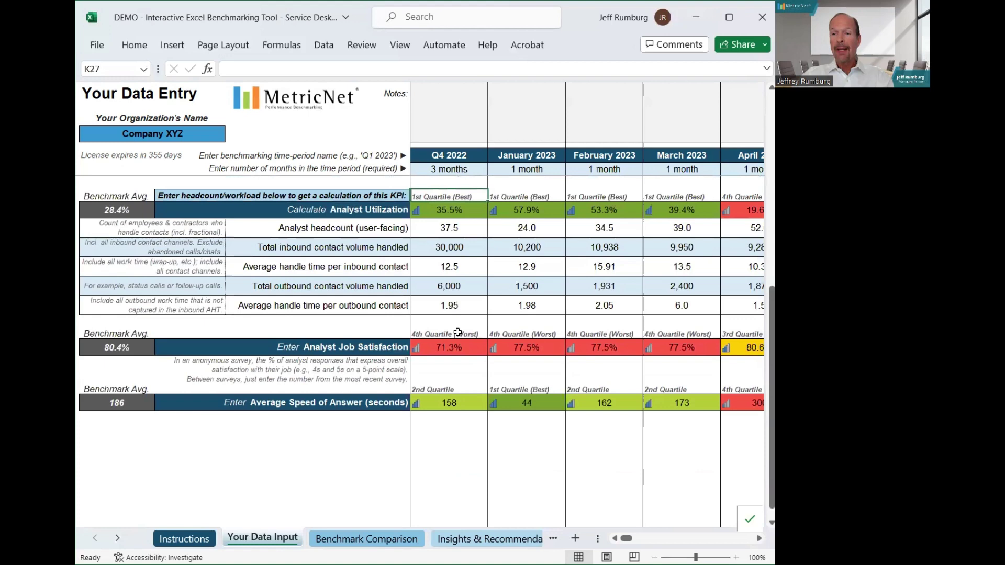
left_click(454, 331)
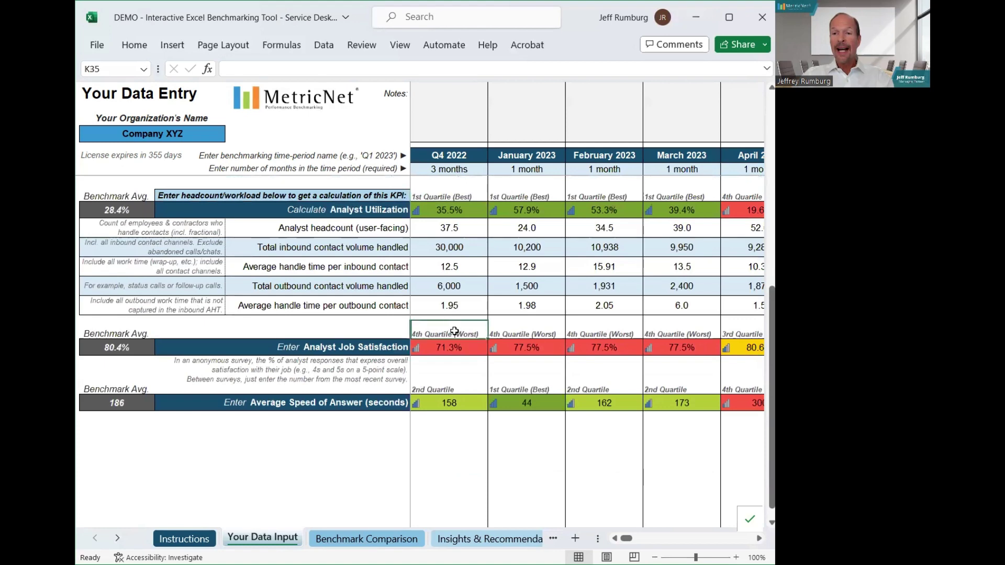
left_click(450, 388)
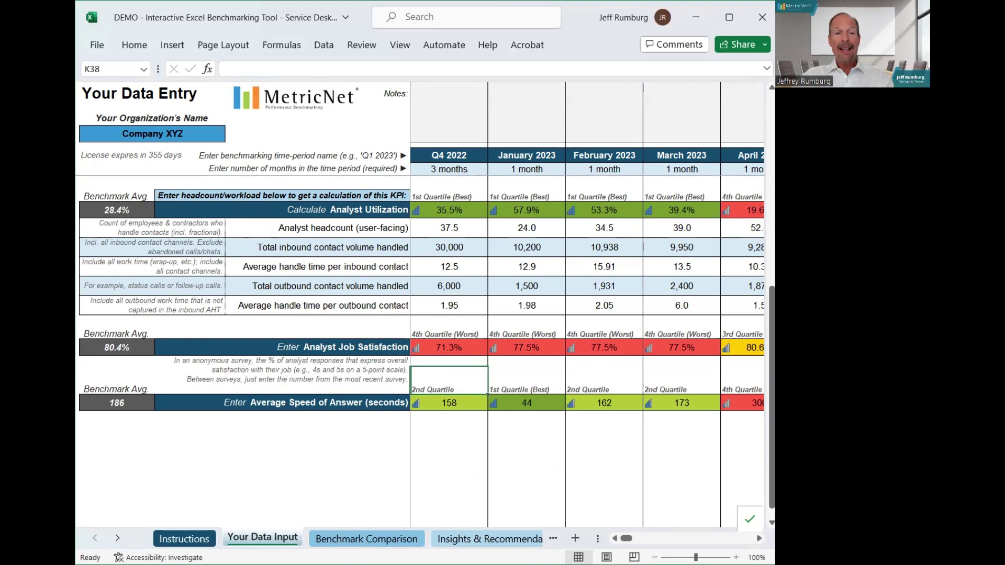
scroll(371, 312, "up", 1)
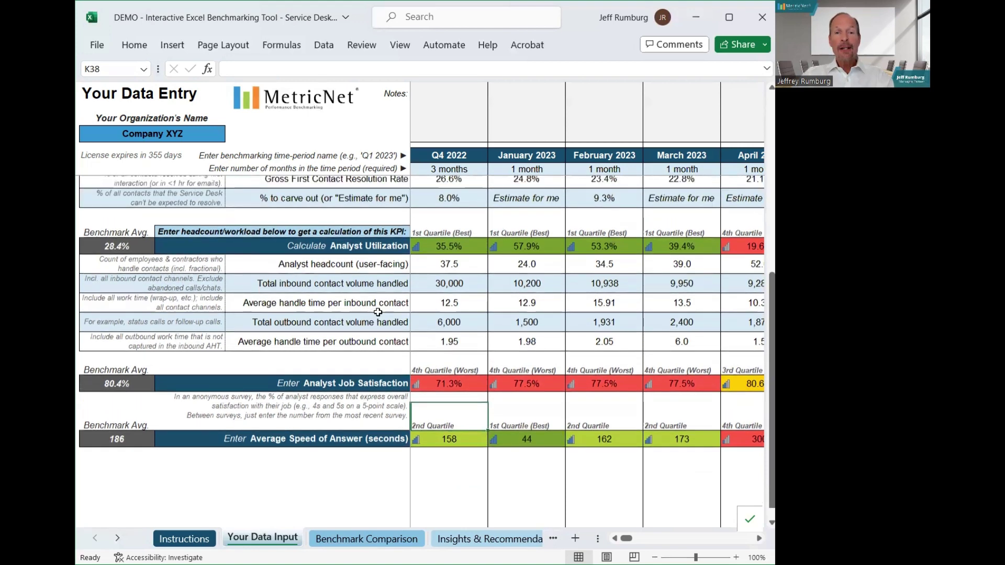
scroll(378, 312, "up", 4)
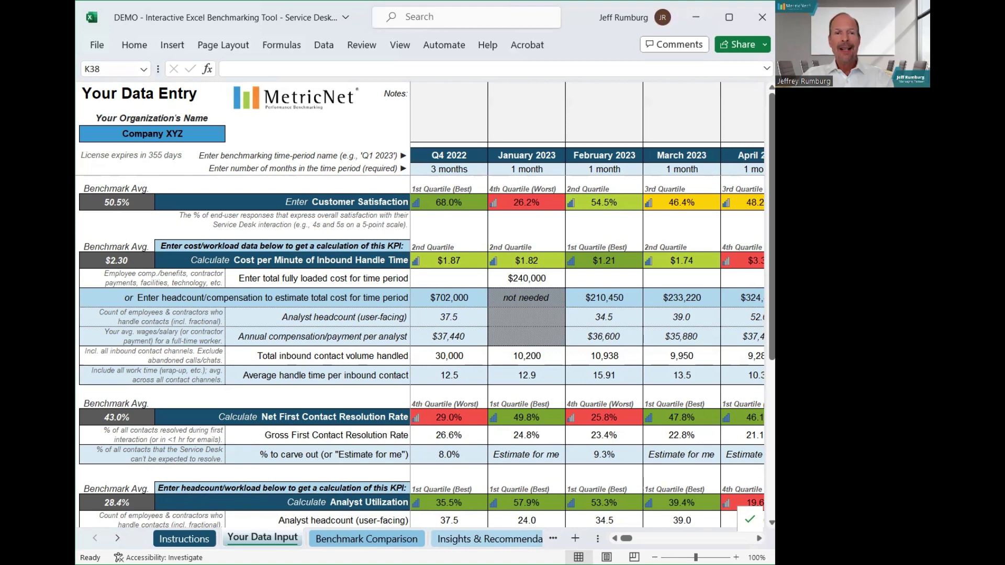
Inspect Q4 2022's 68.0%, $1.87 and 29.0% values, plus March 2023's 46.4% satisfaction
left_click(459, 207)
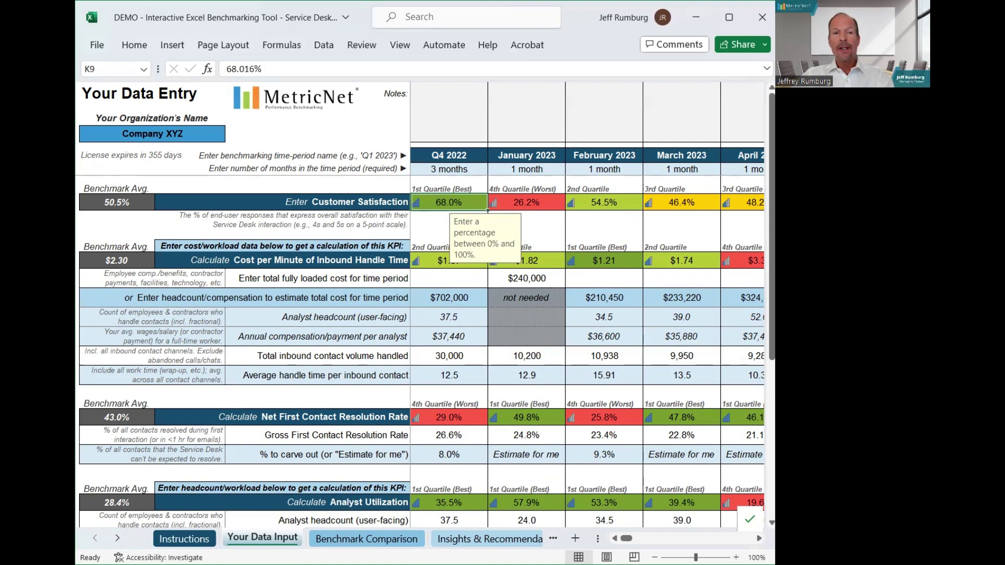
left_click(433, 257)
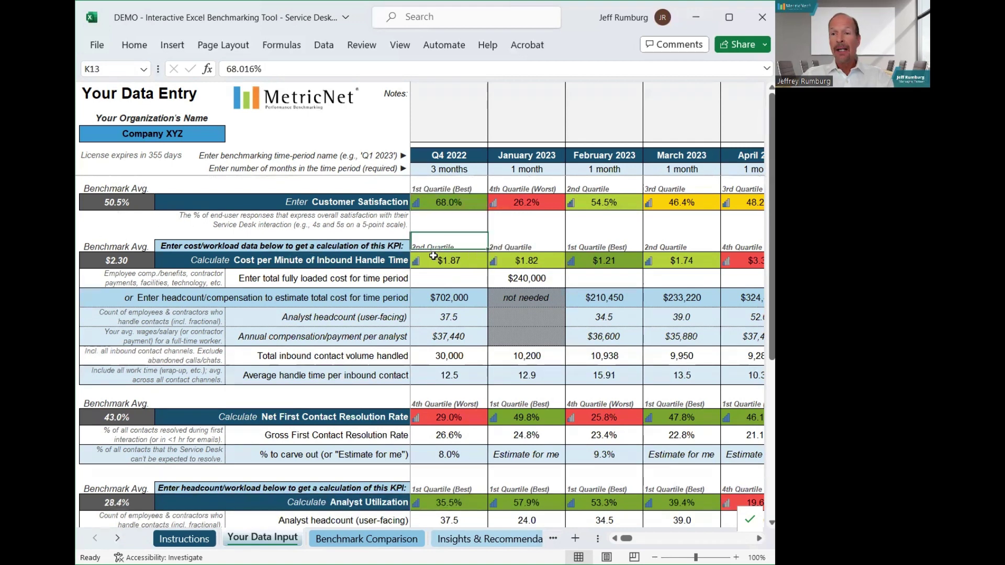
left_click(678, 205)
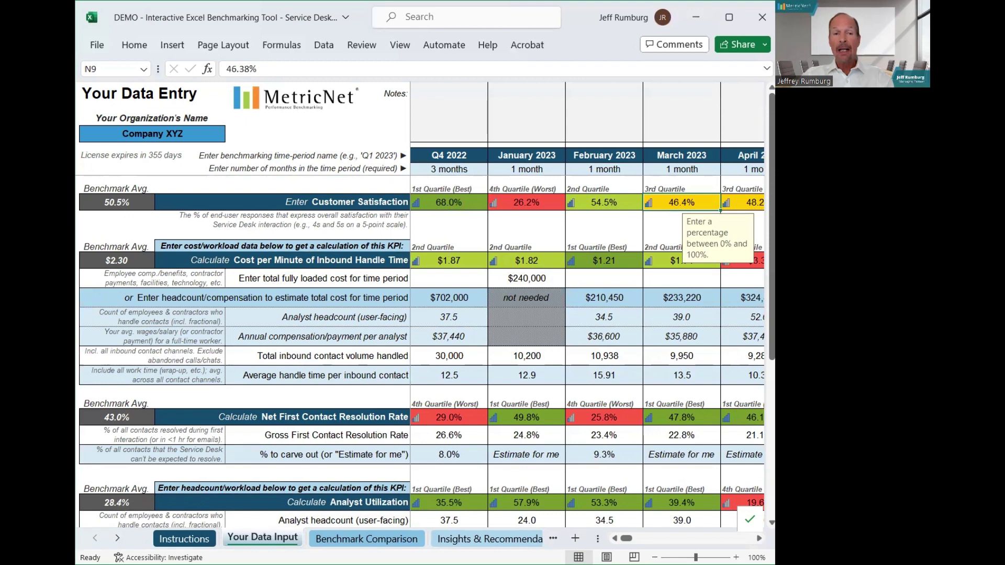
left_click(432, 413)
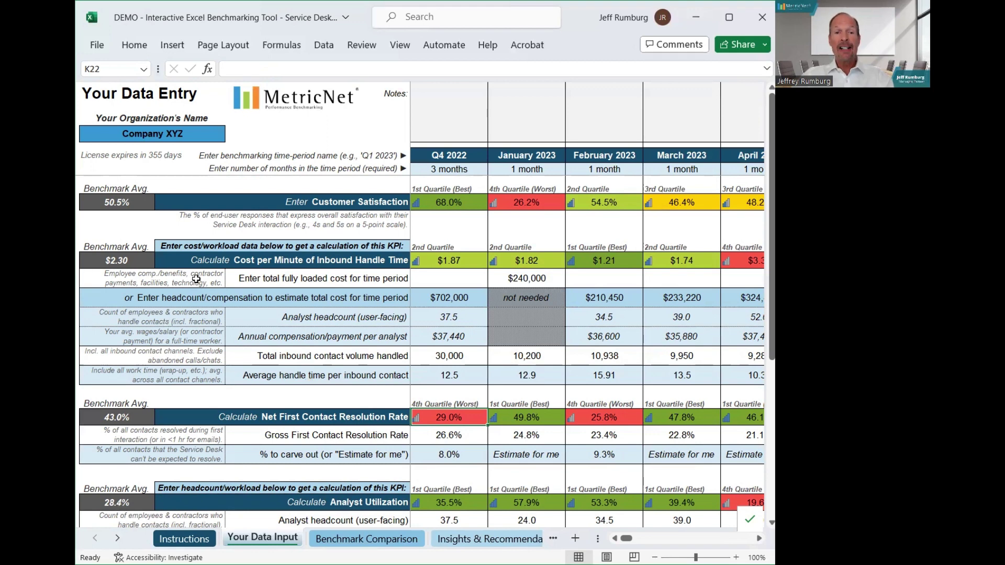
Select the Q4 2022 header block, then move across the period headers toward November 2023
left_click(467, 166)
left_click_drag(467, 166, 453, 188)
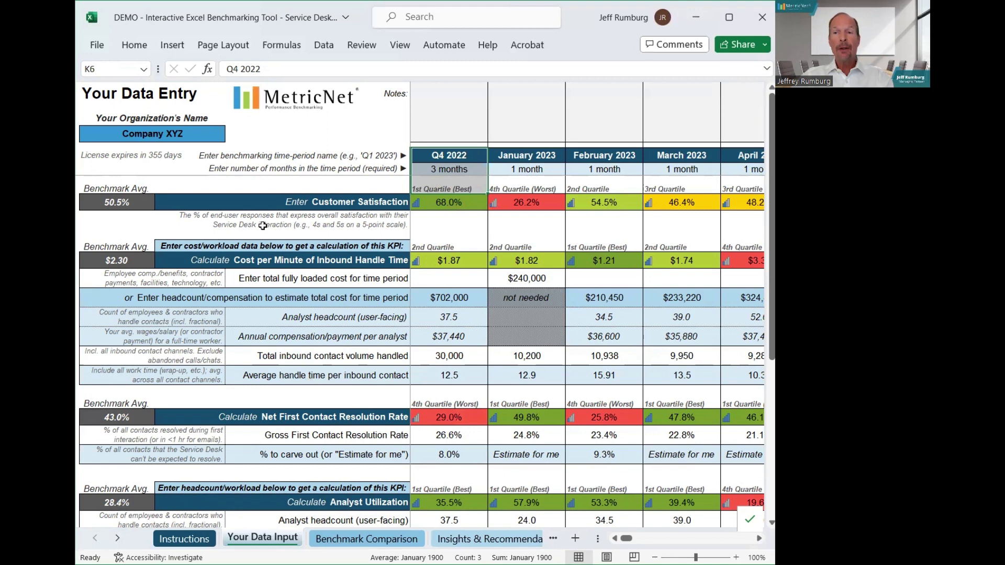
left_click(506, 158)
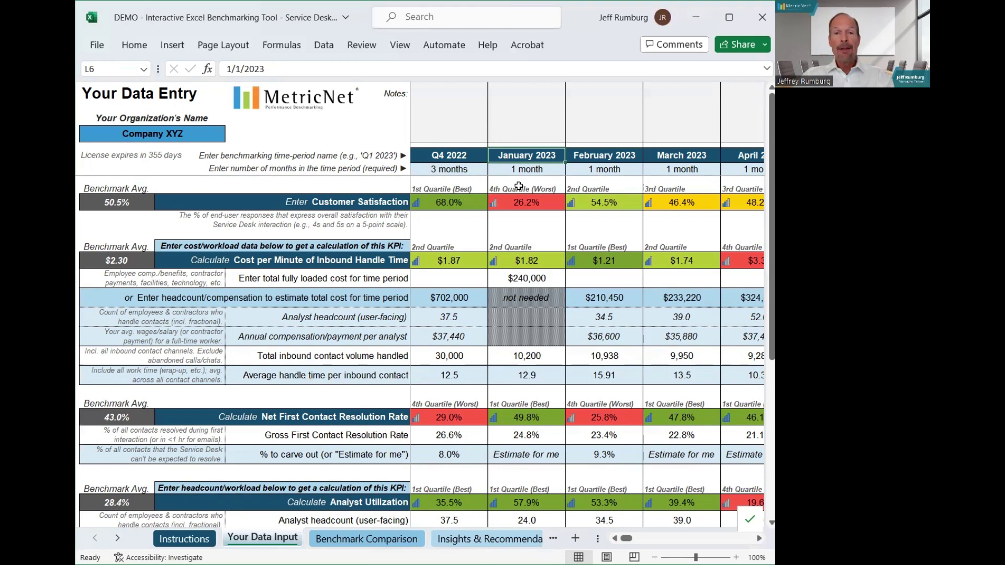
key("Right")
key("Right")
key("Right")
key("Right")
key("Right")
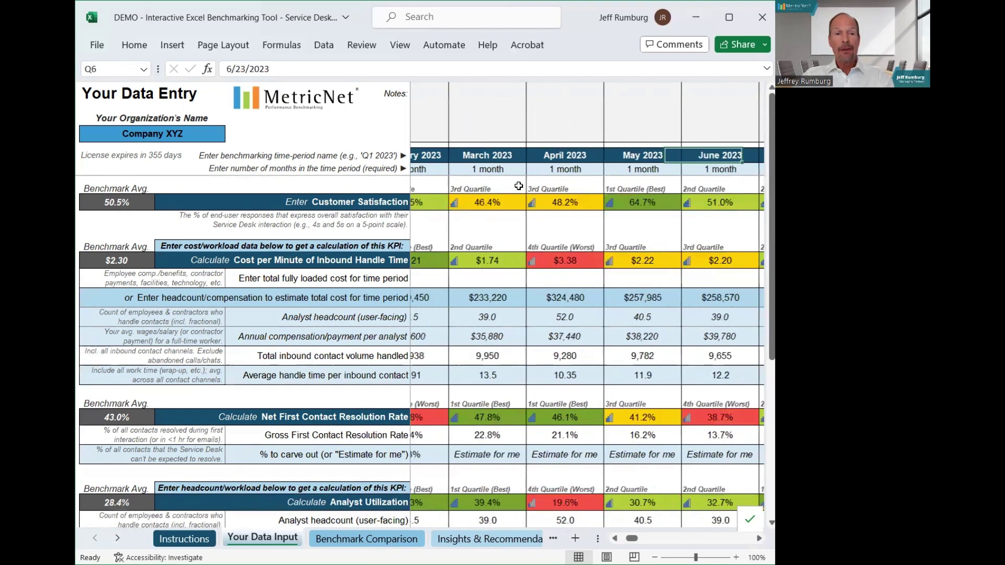
key("Right")
key("Right")
key("Right")
key("Right")
key("Right")
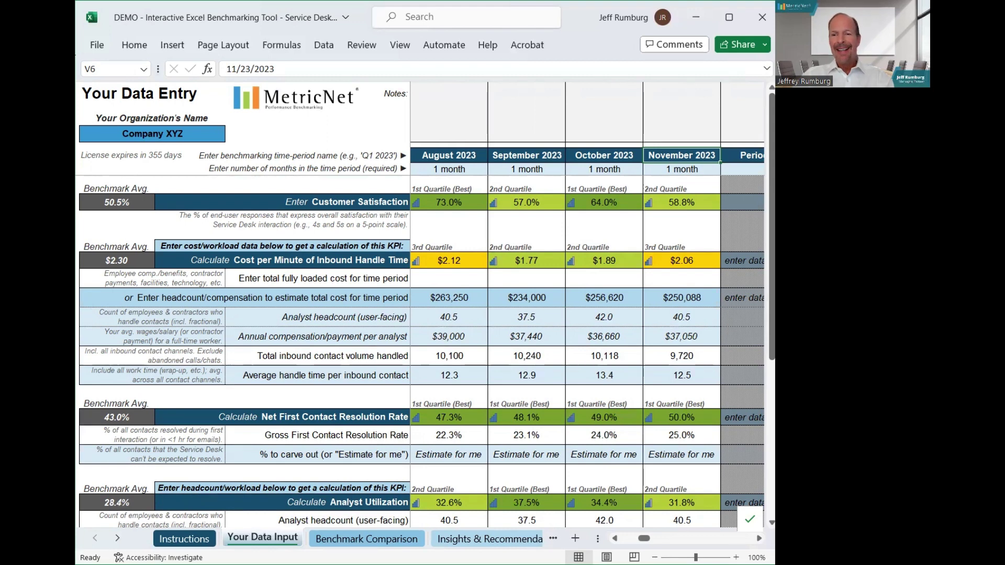
On Benchmark Comparison, point out the KPI name list and Company XYZ's 58.8% customer satisfaction
left_click(345, 539)
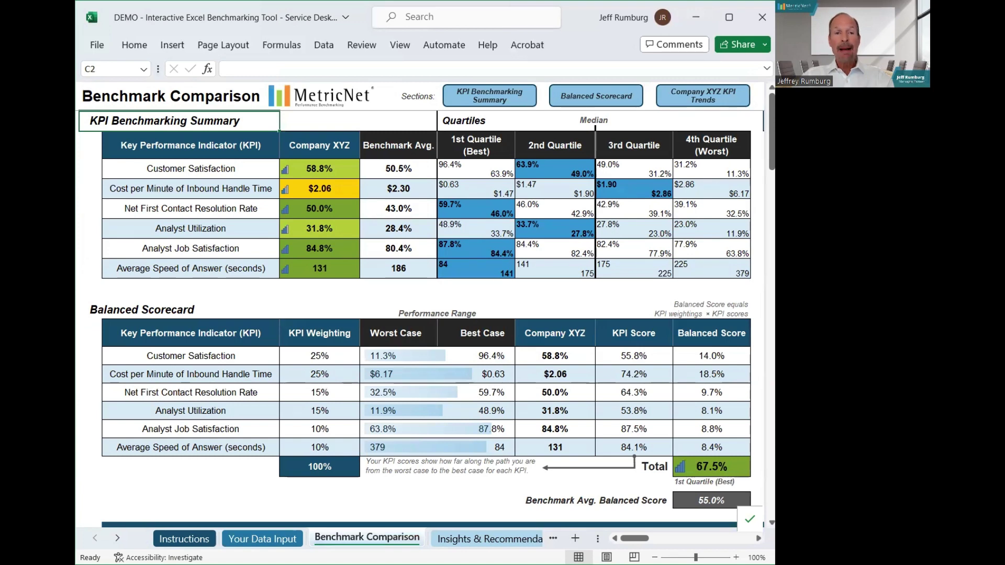
left_click_drag(218, 149, 240, 269)
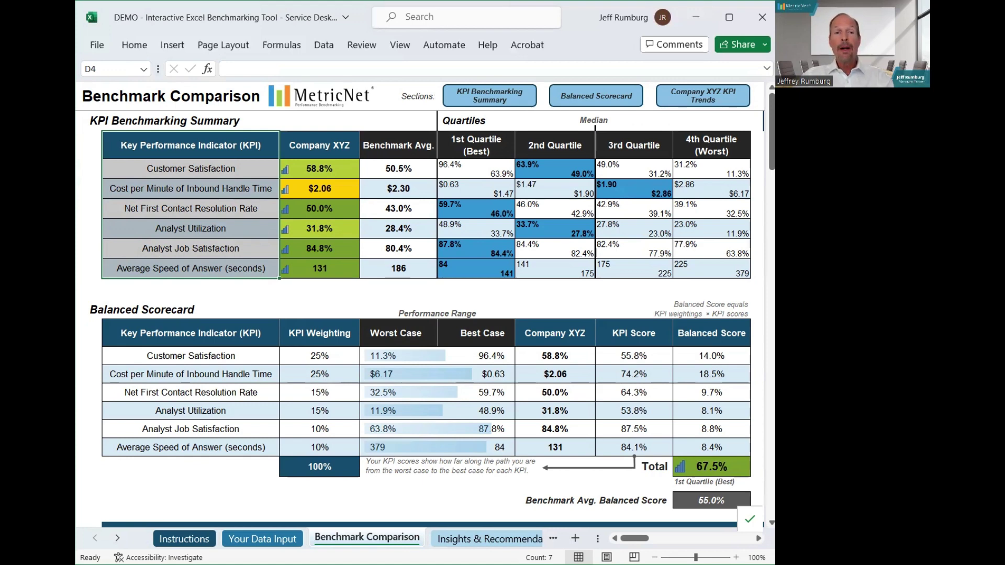
left_click(337, 168)
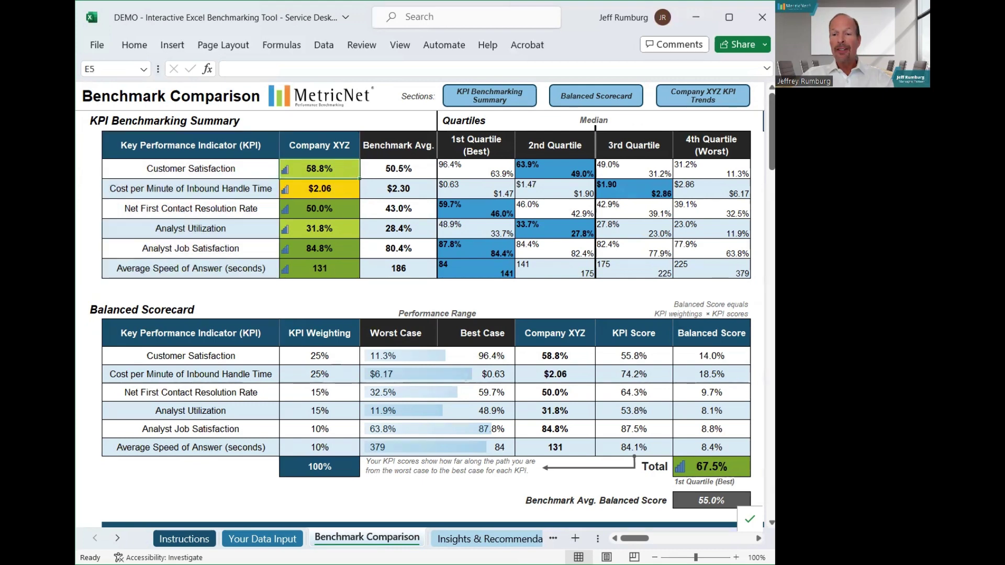
Cross-check November's 58.8% and $2.06 on the input sheet, then review 131 speed and Benchmark Avg. values
left_click(239, 537)
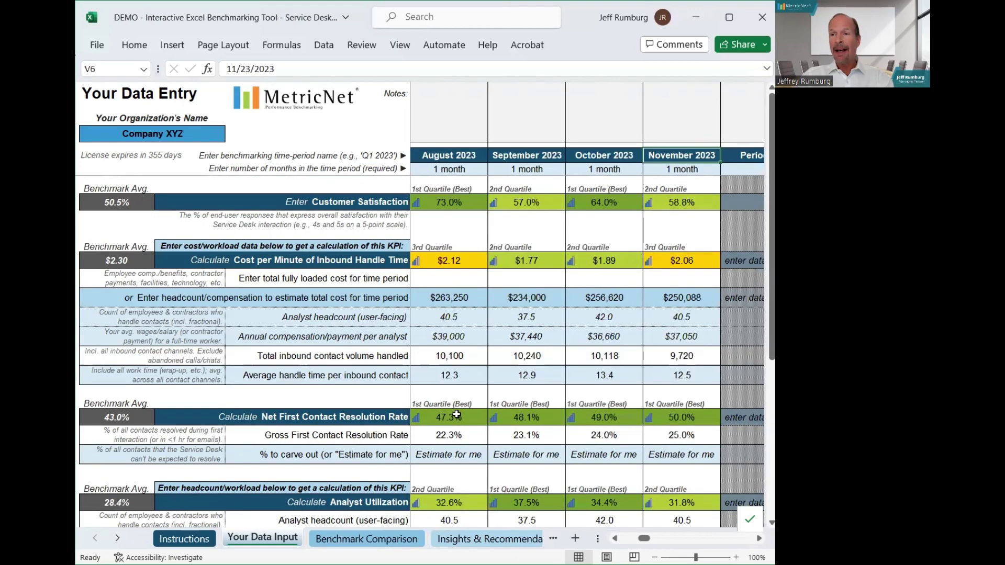
left_click(685, 204)
left_click(662, 260)
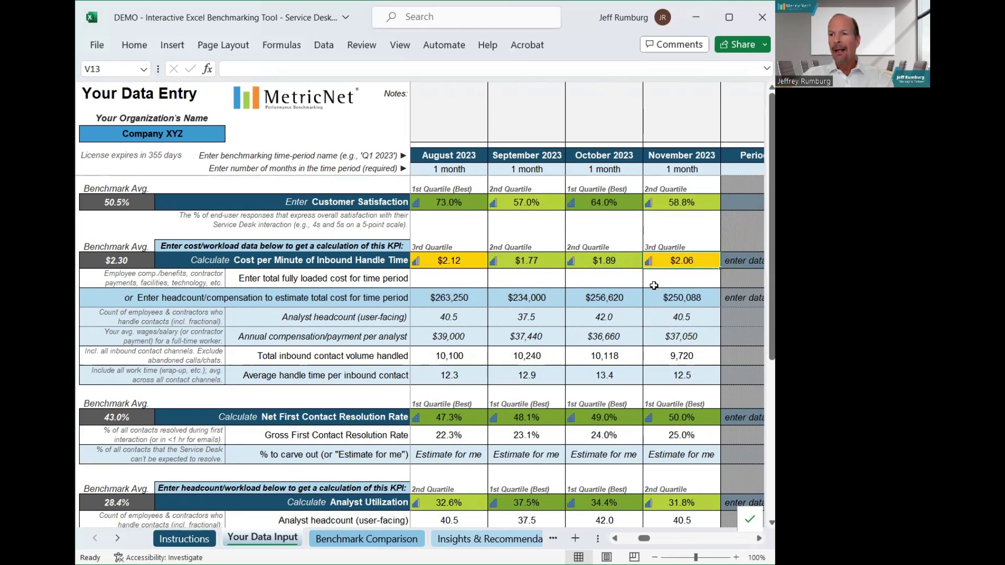
left_click(368, 539)
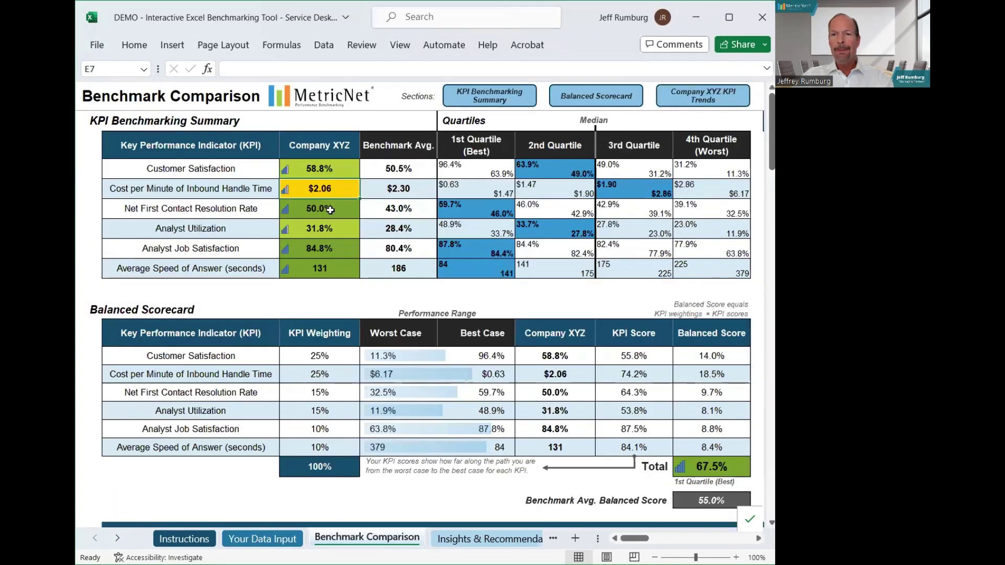
left_click(320, 268)
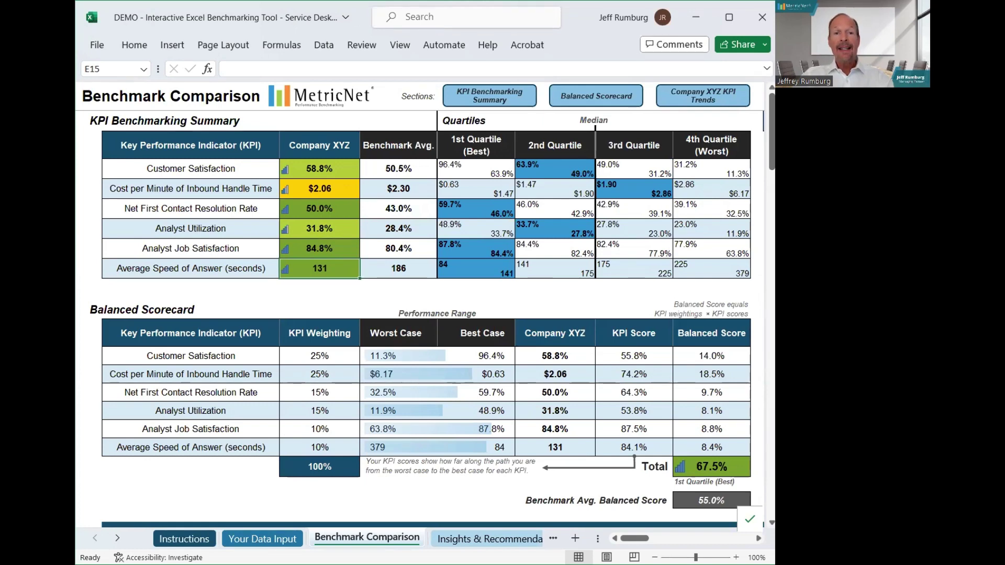
left_click_drag(390, 147, 423, 270)
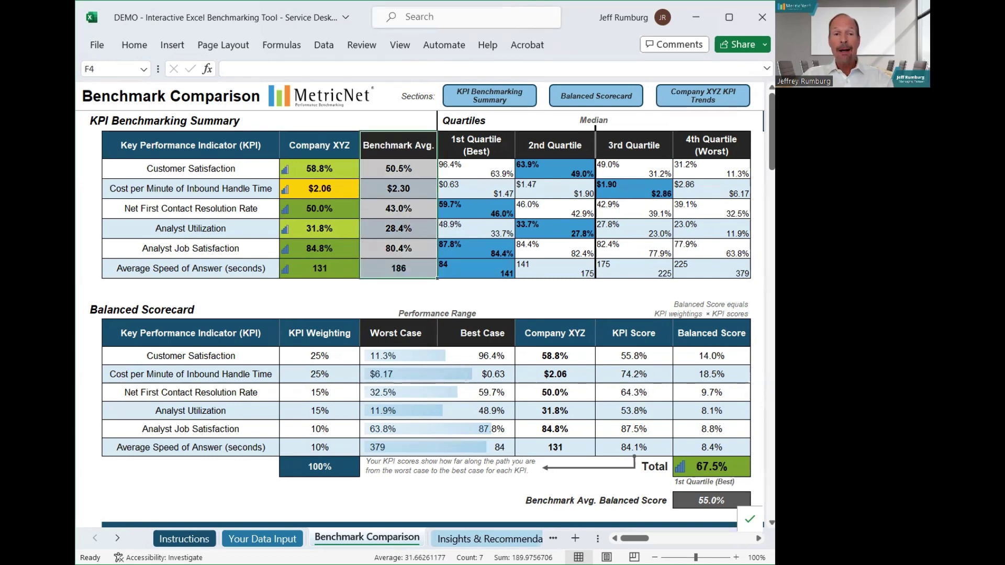
left_click_drag(471, 147, 576, 145)
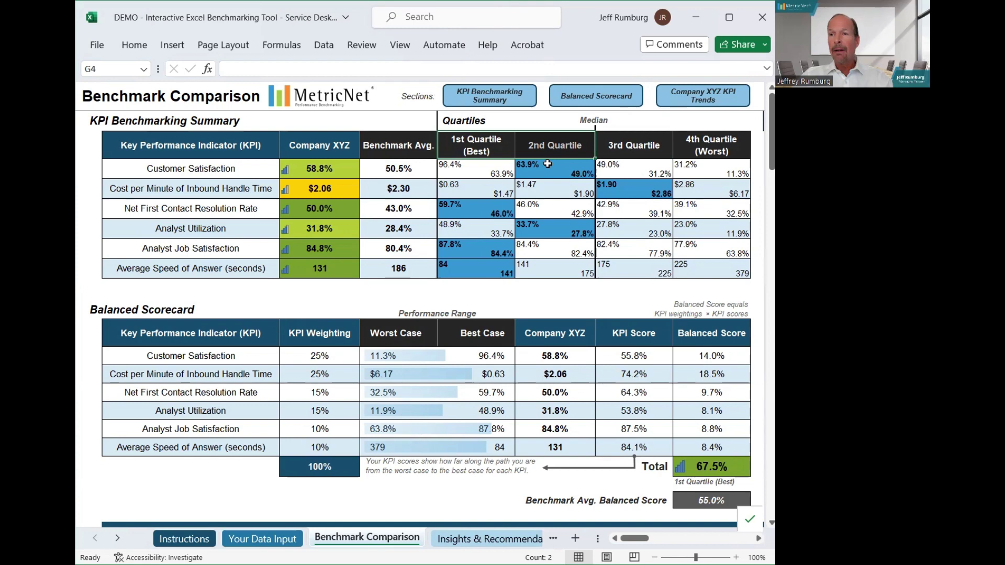
left_click_drag(547, 164, 549, 170)
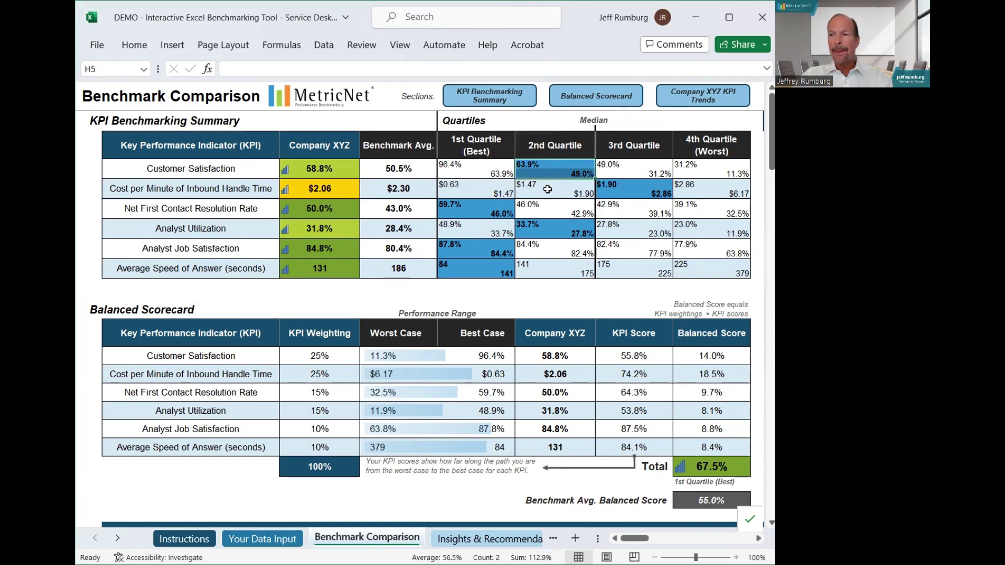
left_click_drag(627, 197, 626, 188)
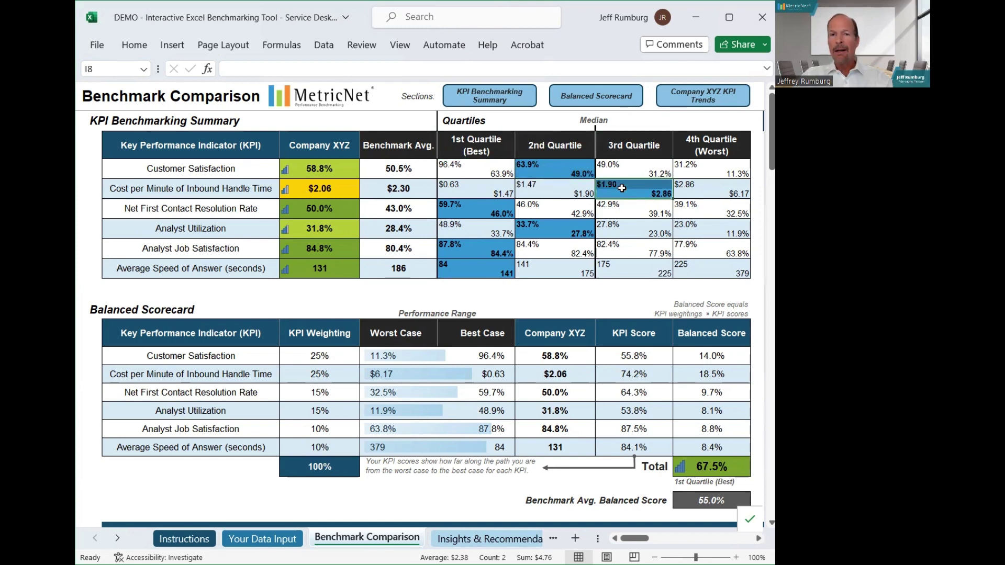
left_click_drag(471, 199, 478, 214)
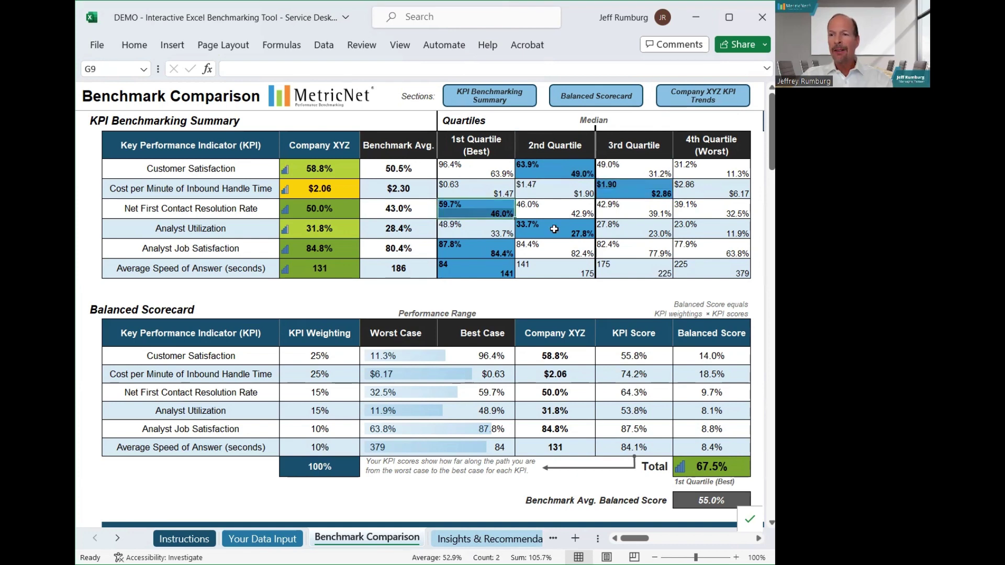
left_click_drag(549, 222, 553, 233)
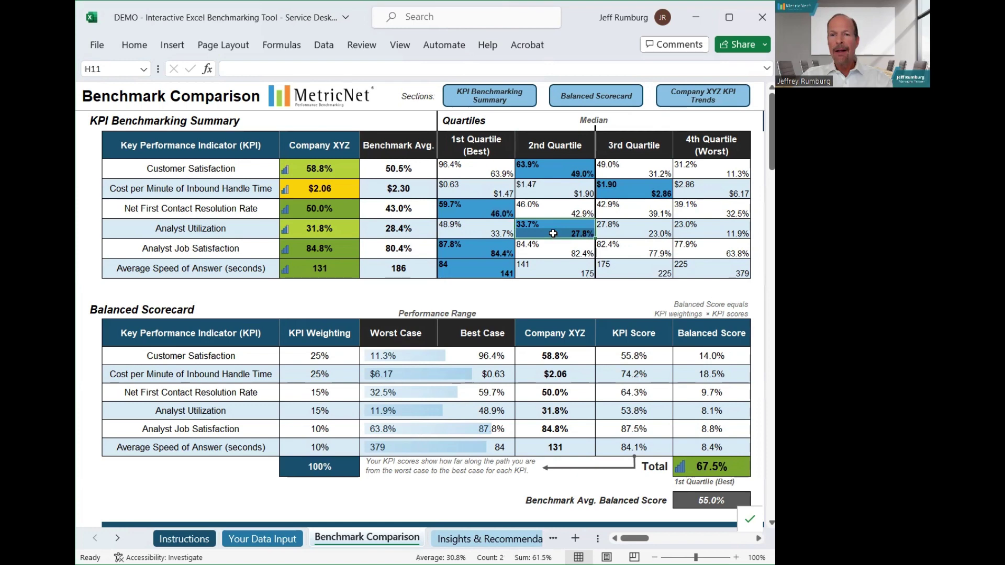
left_click(459, 243)
left_click_drag(459, 243, 470, 270)
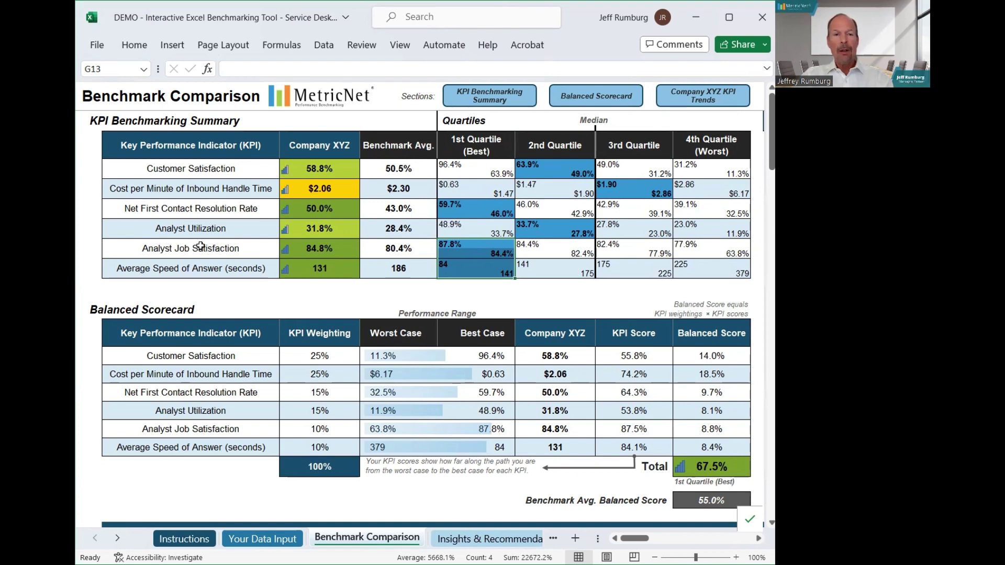
Select the 67.5% total balanced score and scroll down to the Industry Peers bar chart
scroll(201, 246, "down", 4)
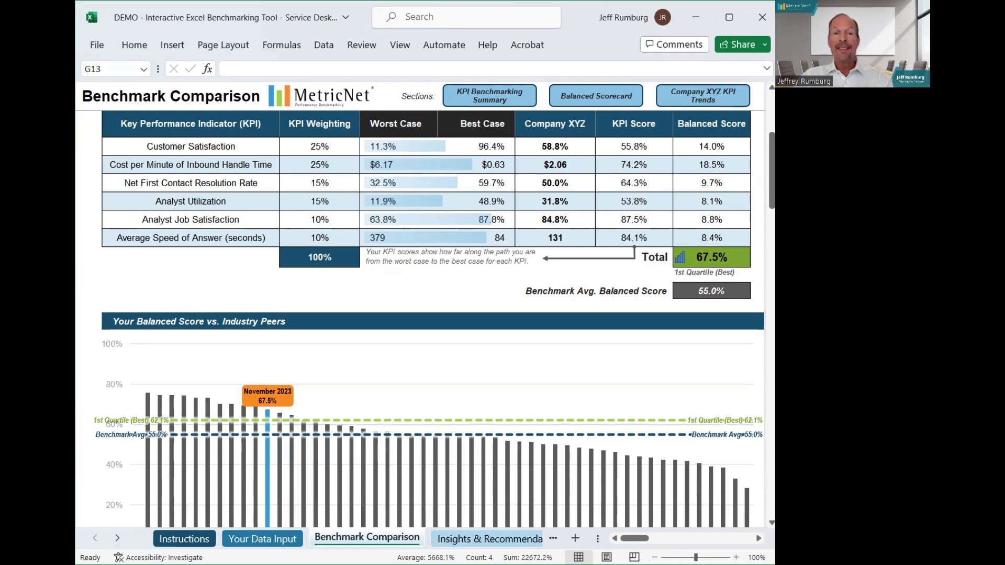
left_click(710, 255)
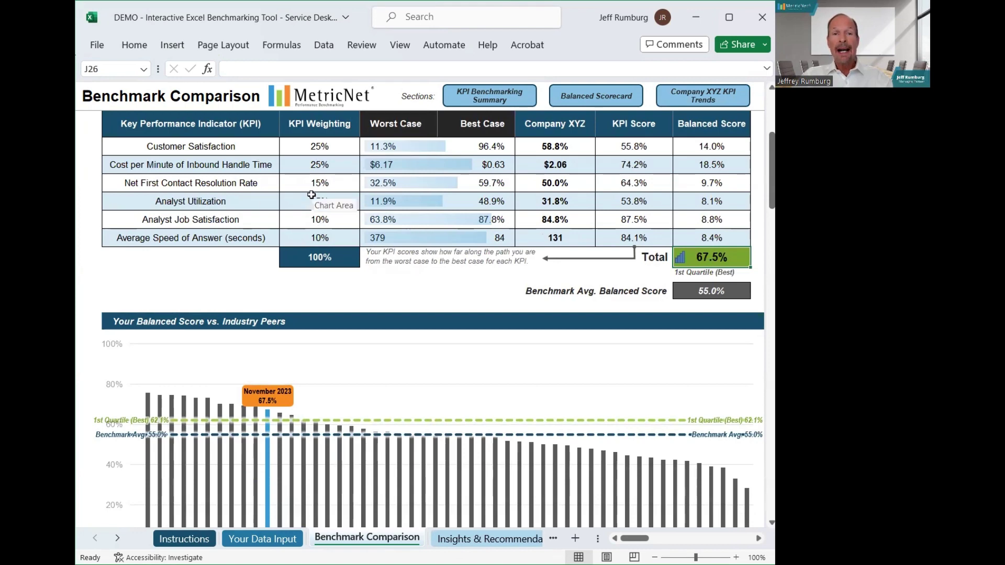
scroll(313, 200, "down", 3)
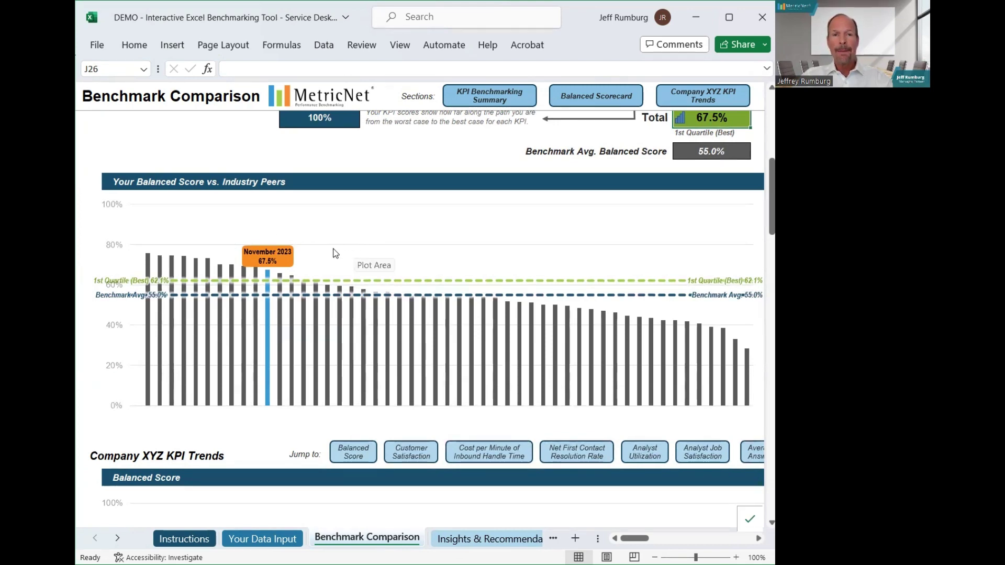
Scroll through the KPI trend charts down to Average Speed of Answer at 131 seconds
scroll(336, 253, "down", 7)
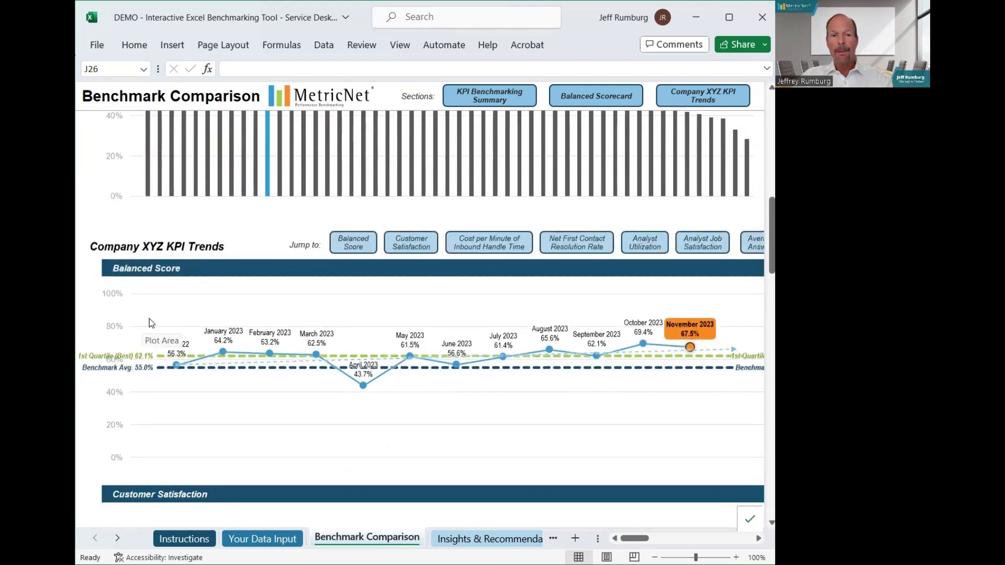
scroll(366, 287, "down", 7)
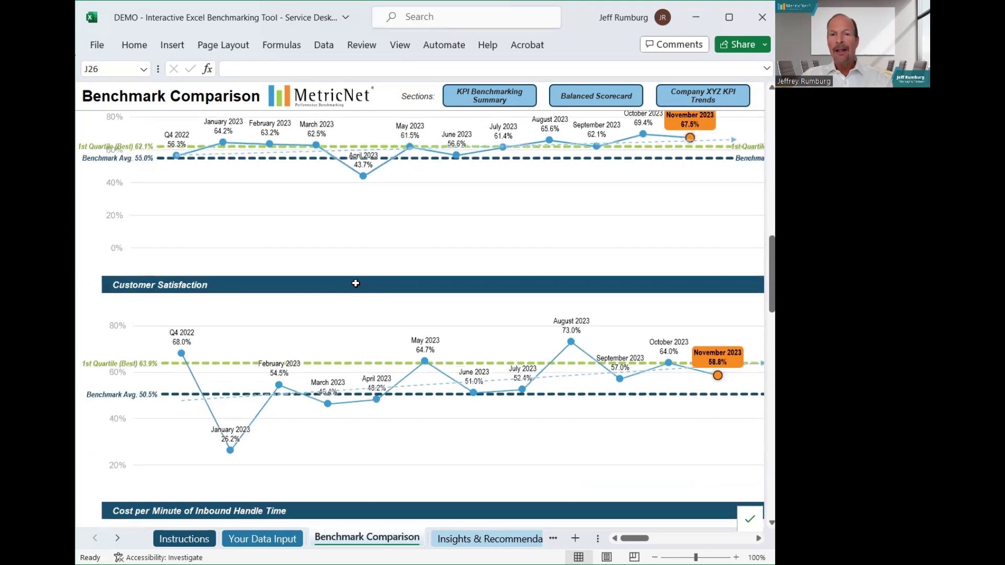
scroll(355, 283, "down", 2)
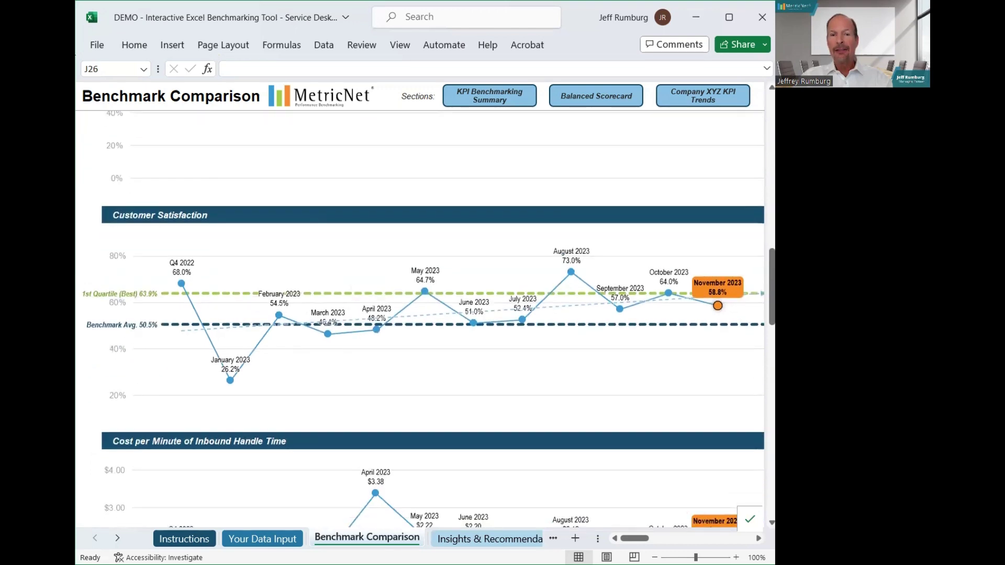
scroll(399, 283, "down", 6)
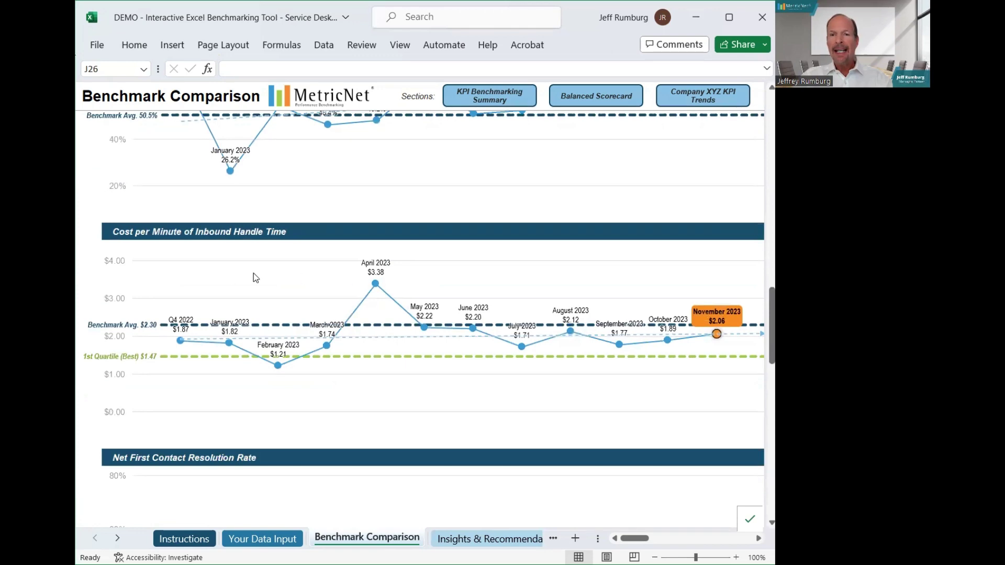
scroll(312, 279, "down", 8)
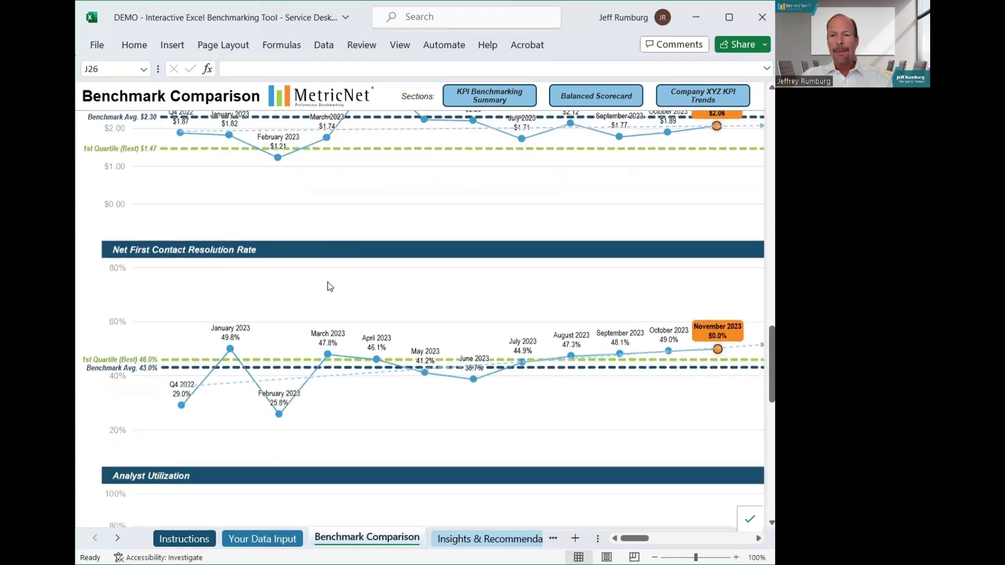
mouse_move(346, 286)
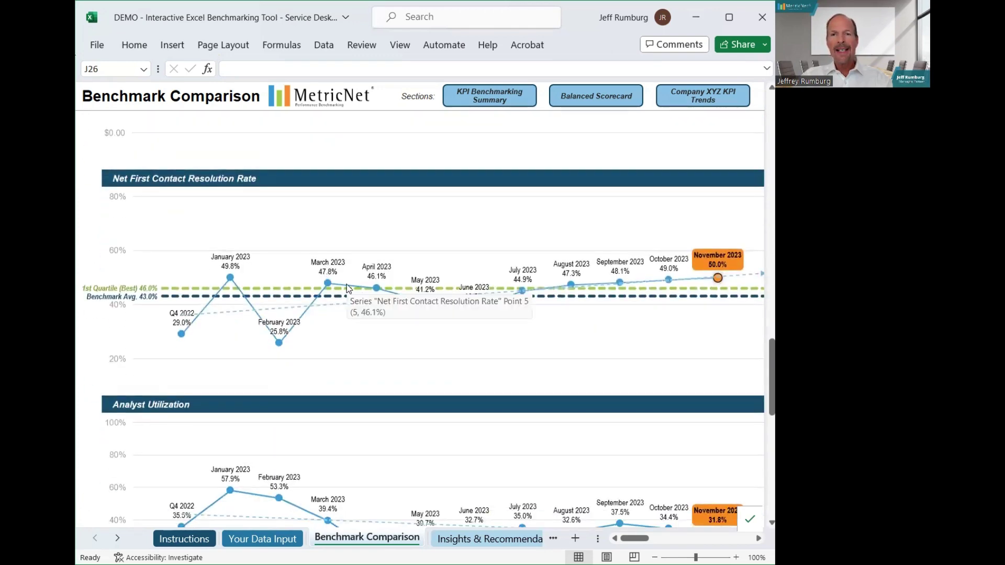
scroll(347, 285, "down", 5)
scroll(341, 282, "up", 2)
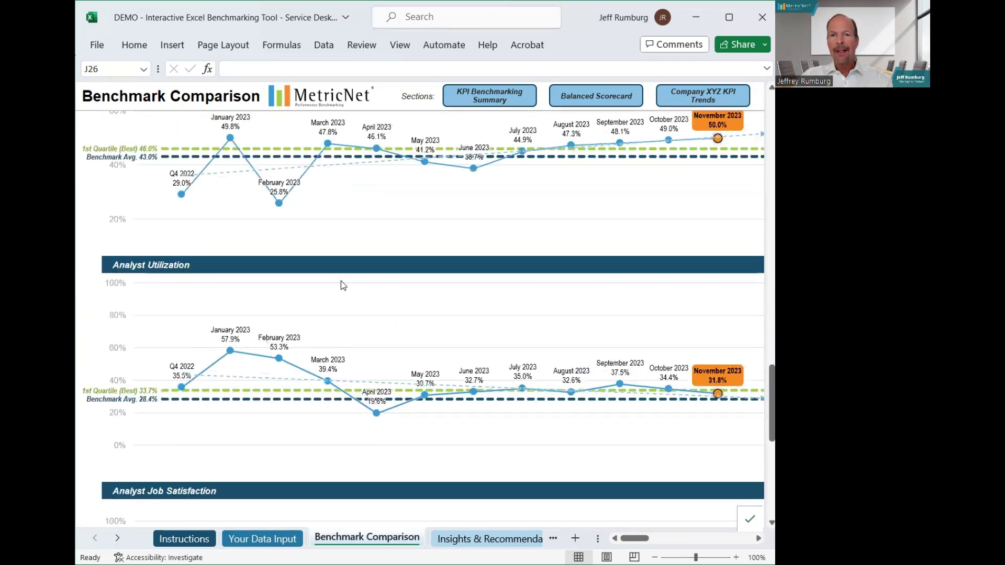
scroll(255, 309, "down", 5)
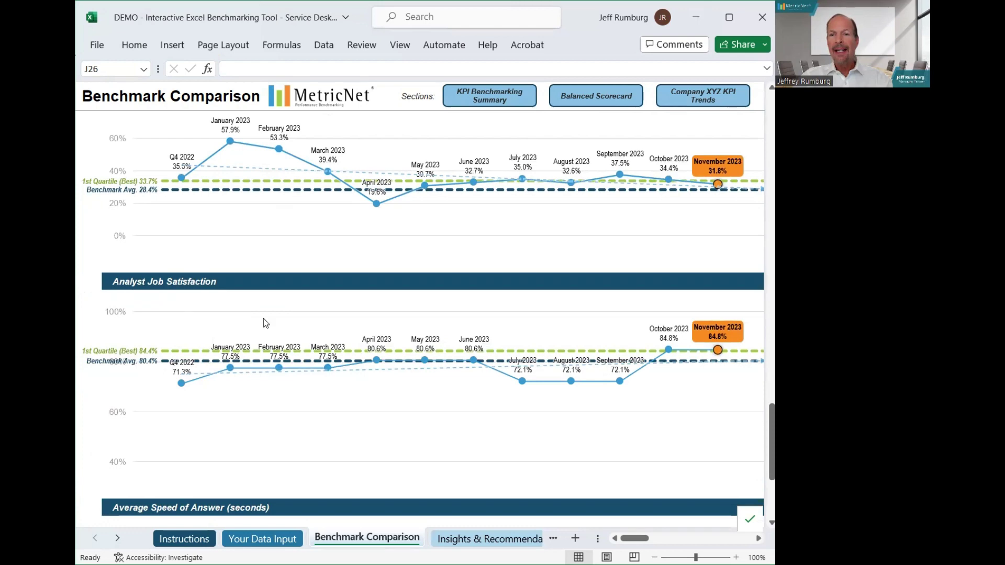
scroll(263, 320, "down", 7)
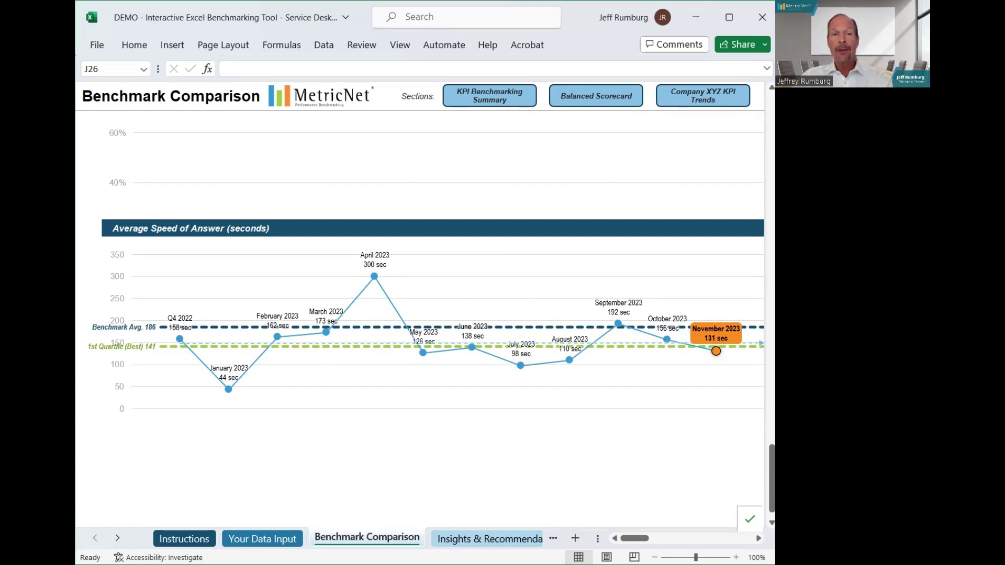
On Insights & Recommendations, select the headline KPI values and the KPI Targets current-versus-target row
left_click(475, 534)
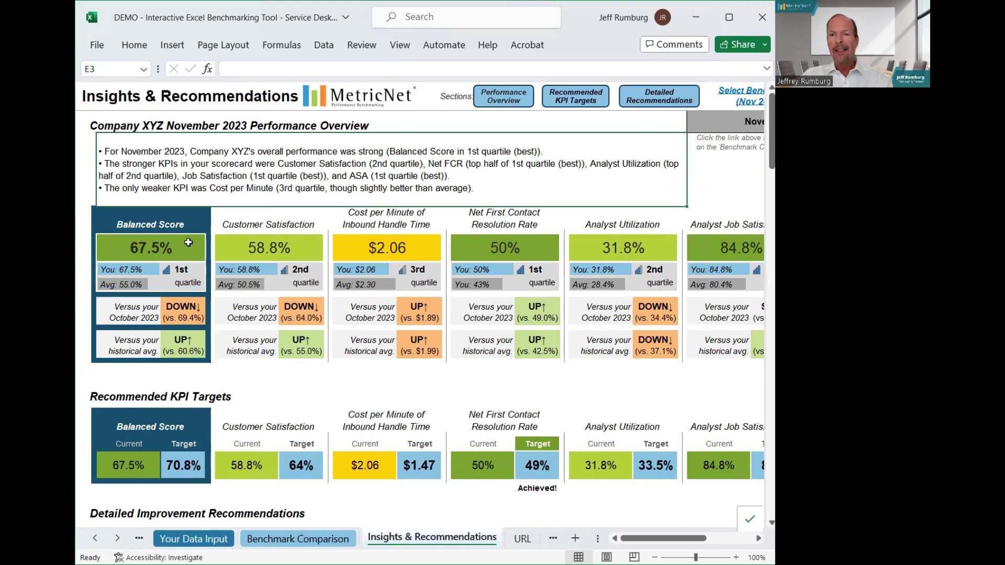
left_click_drag(190, 242, 701, 251)
left_click_drag(157, 460, 748, 462)
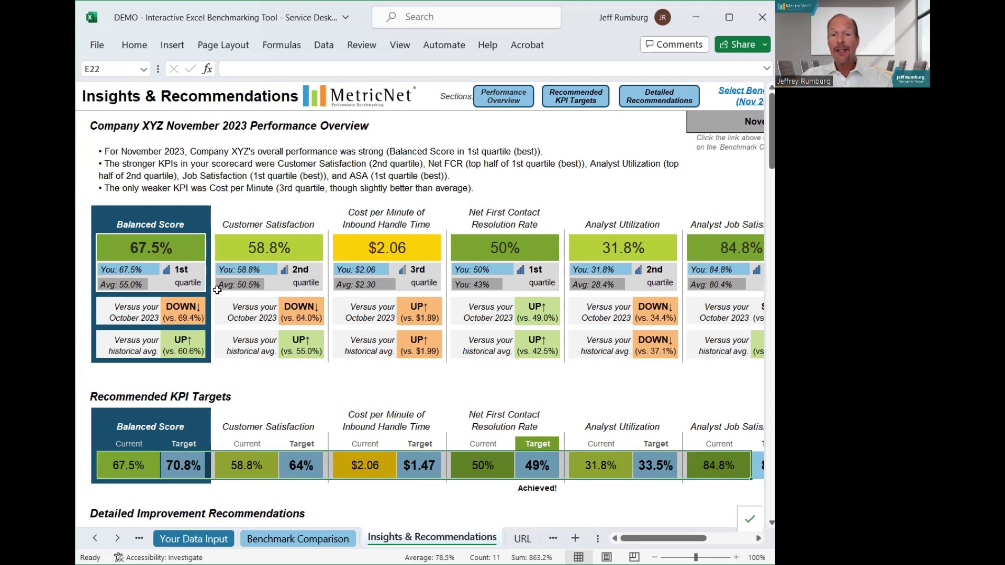
scroll(217, 290, "down", 3)
scroll(218, 290, "up", 3)
Walk through results: 58.8%, $2.06, 50%, 31.8%, 84.8%, and 67.5% balanced score
left_click(265, 249)
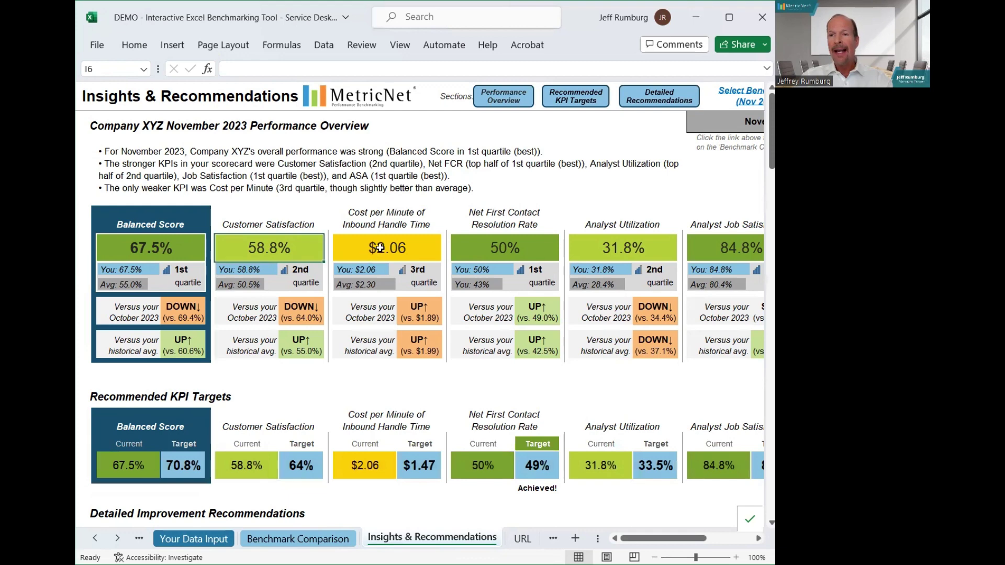
left_click(380, 248)
left_click(497, 251)
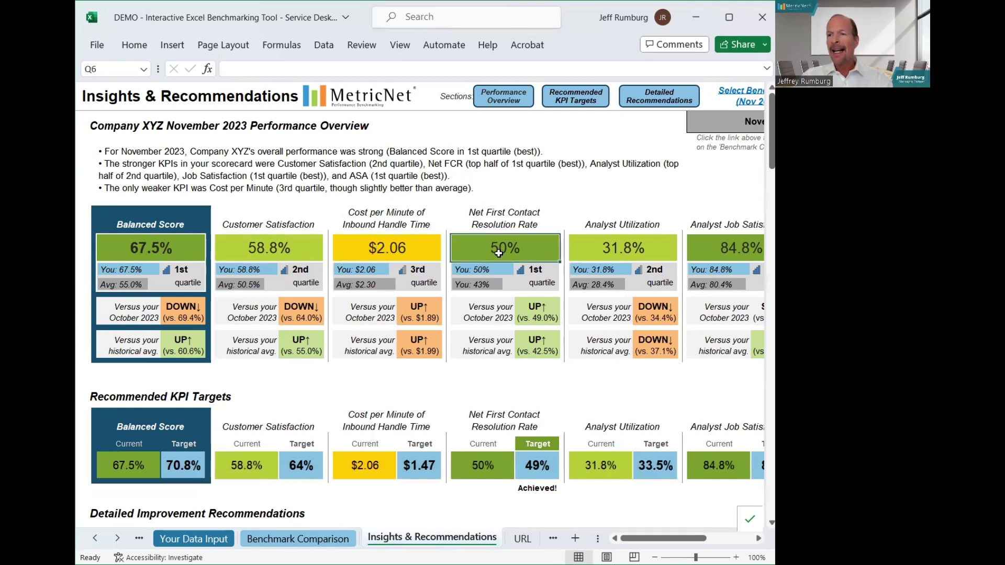
left_click(622, 245)
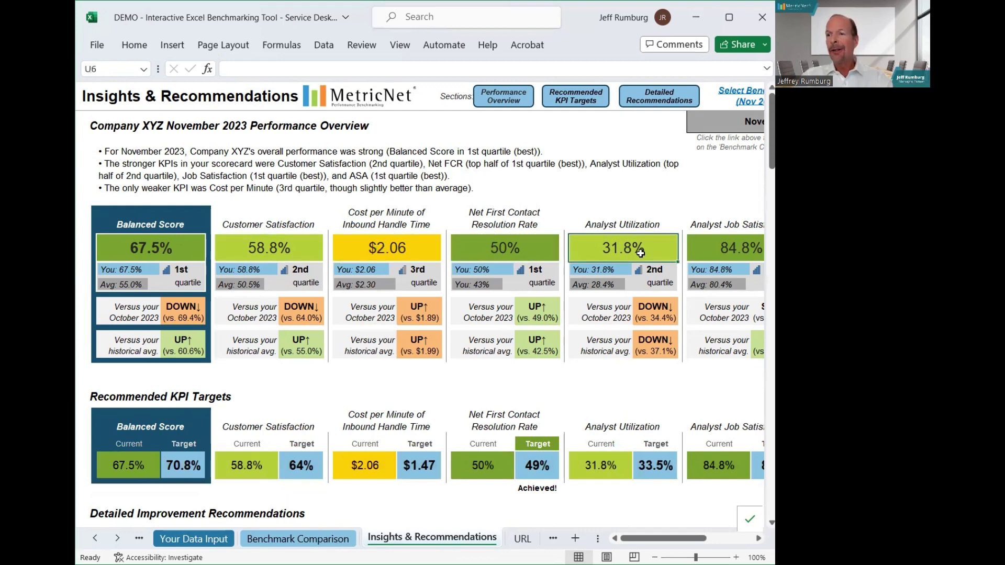
left_click(728, 252)
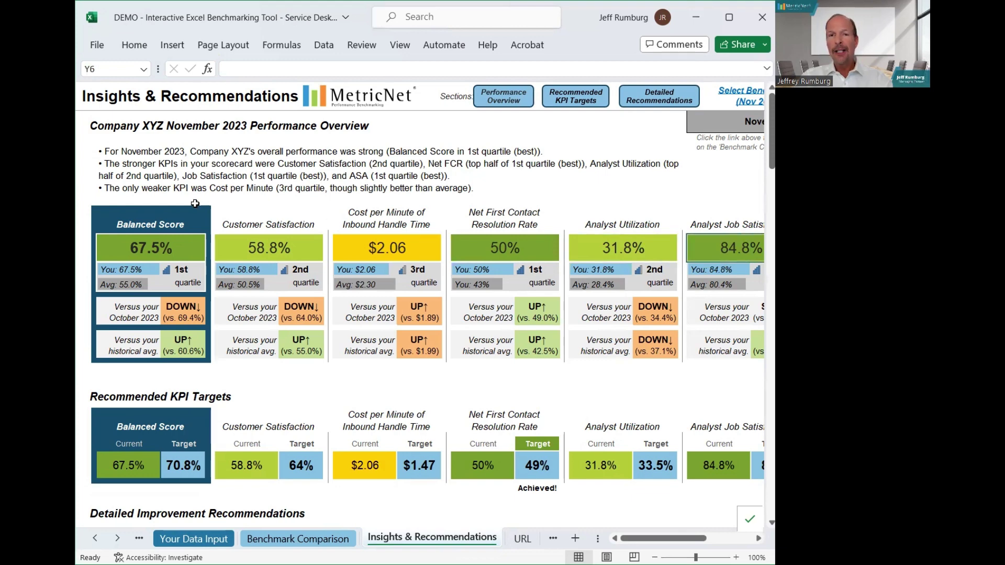
left_click(186, 239)
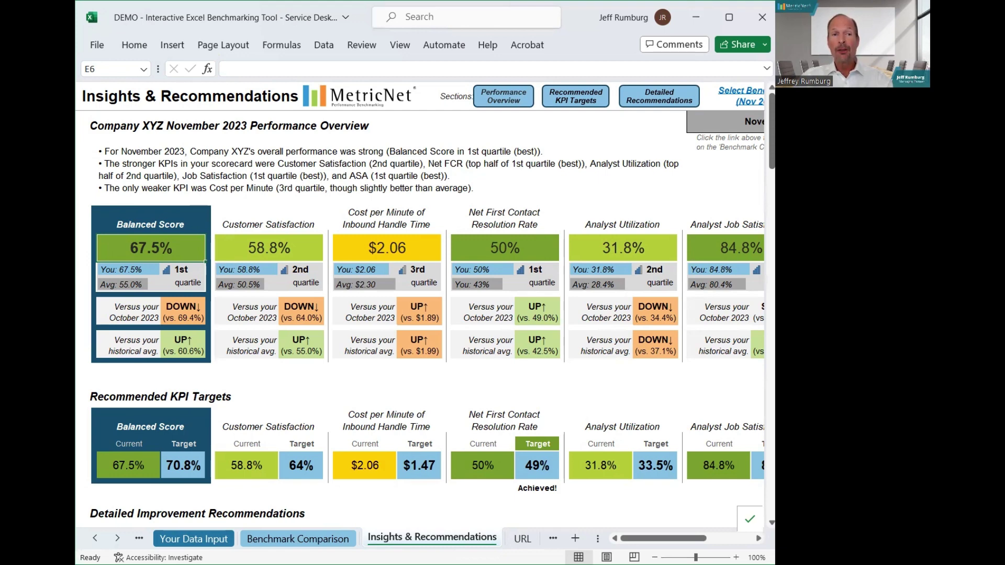
left_click(520, 538)
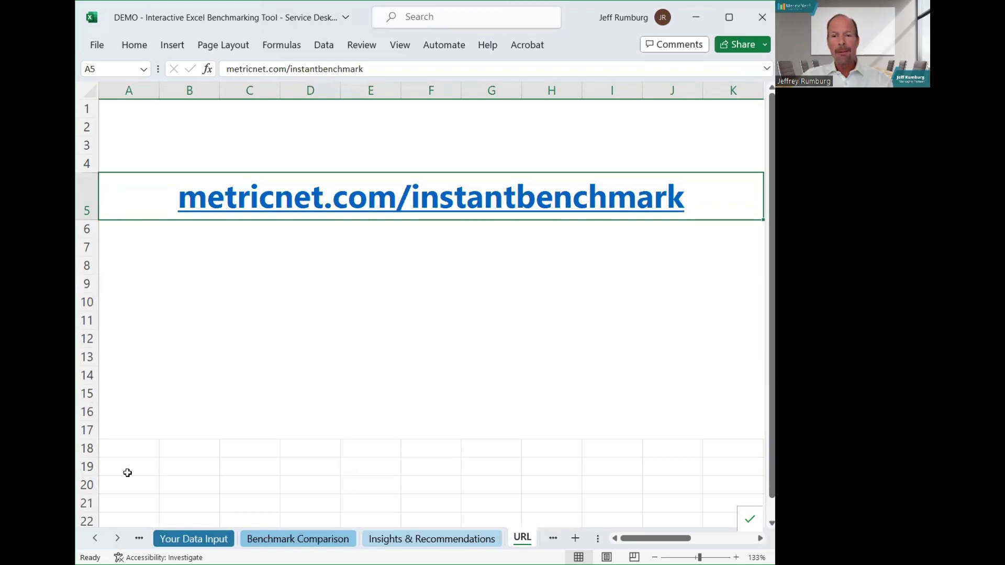
left_click(425, 542)
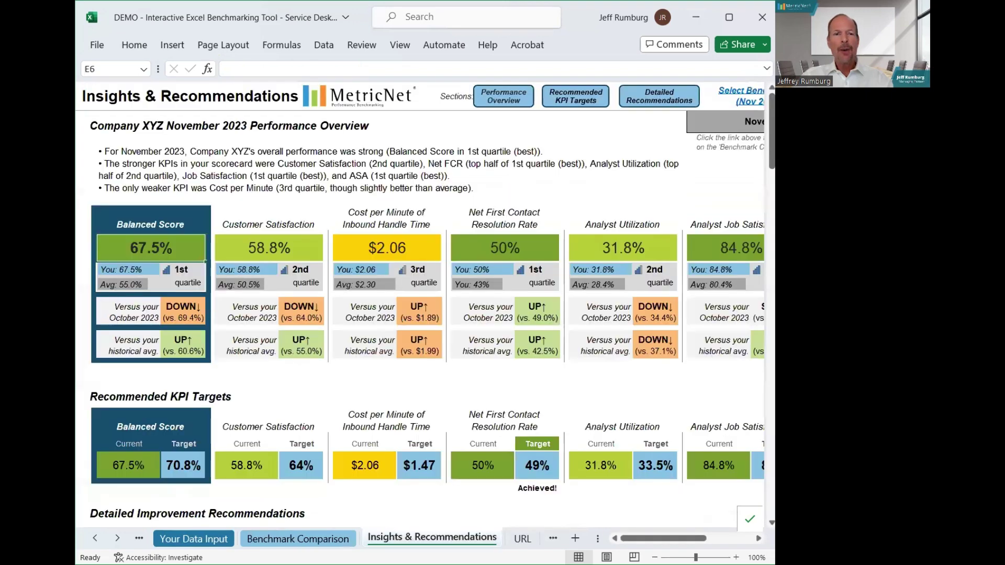